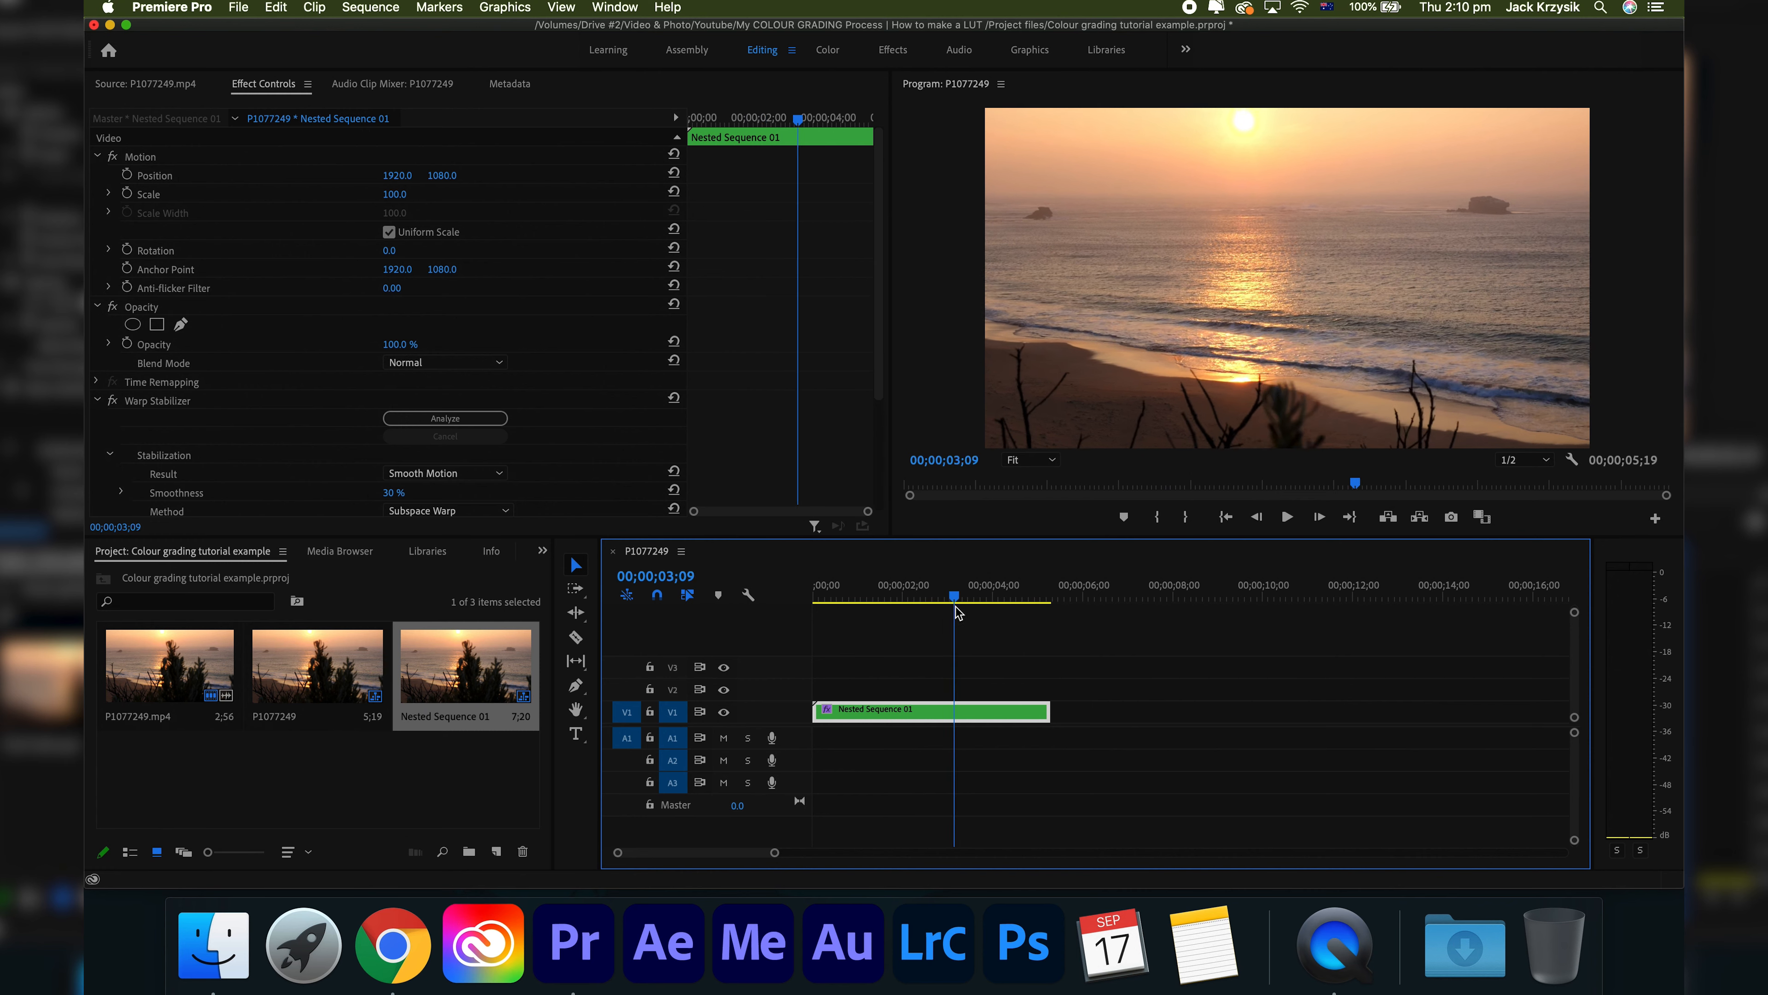
# Play the nested beach clip from its start, and park the playhead near the middle of the clip
pyautogui.moveTo(963, 612); pyautogui.dragTo(787, 616)
pyautogui.press('space')
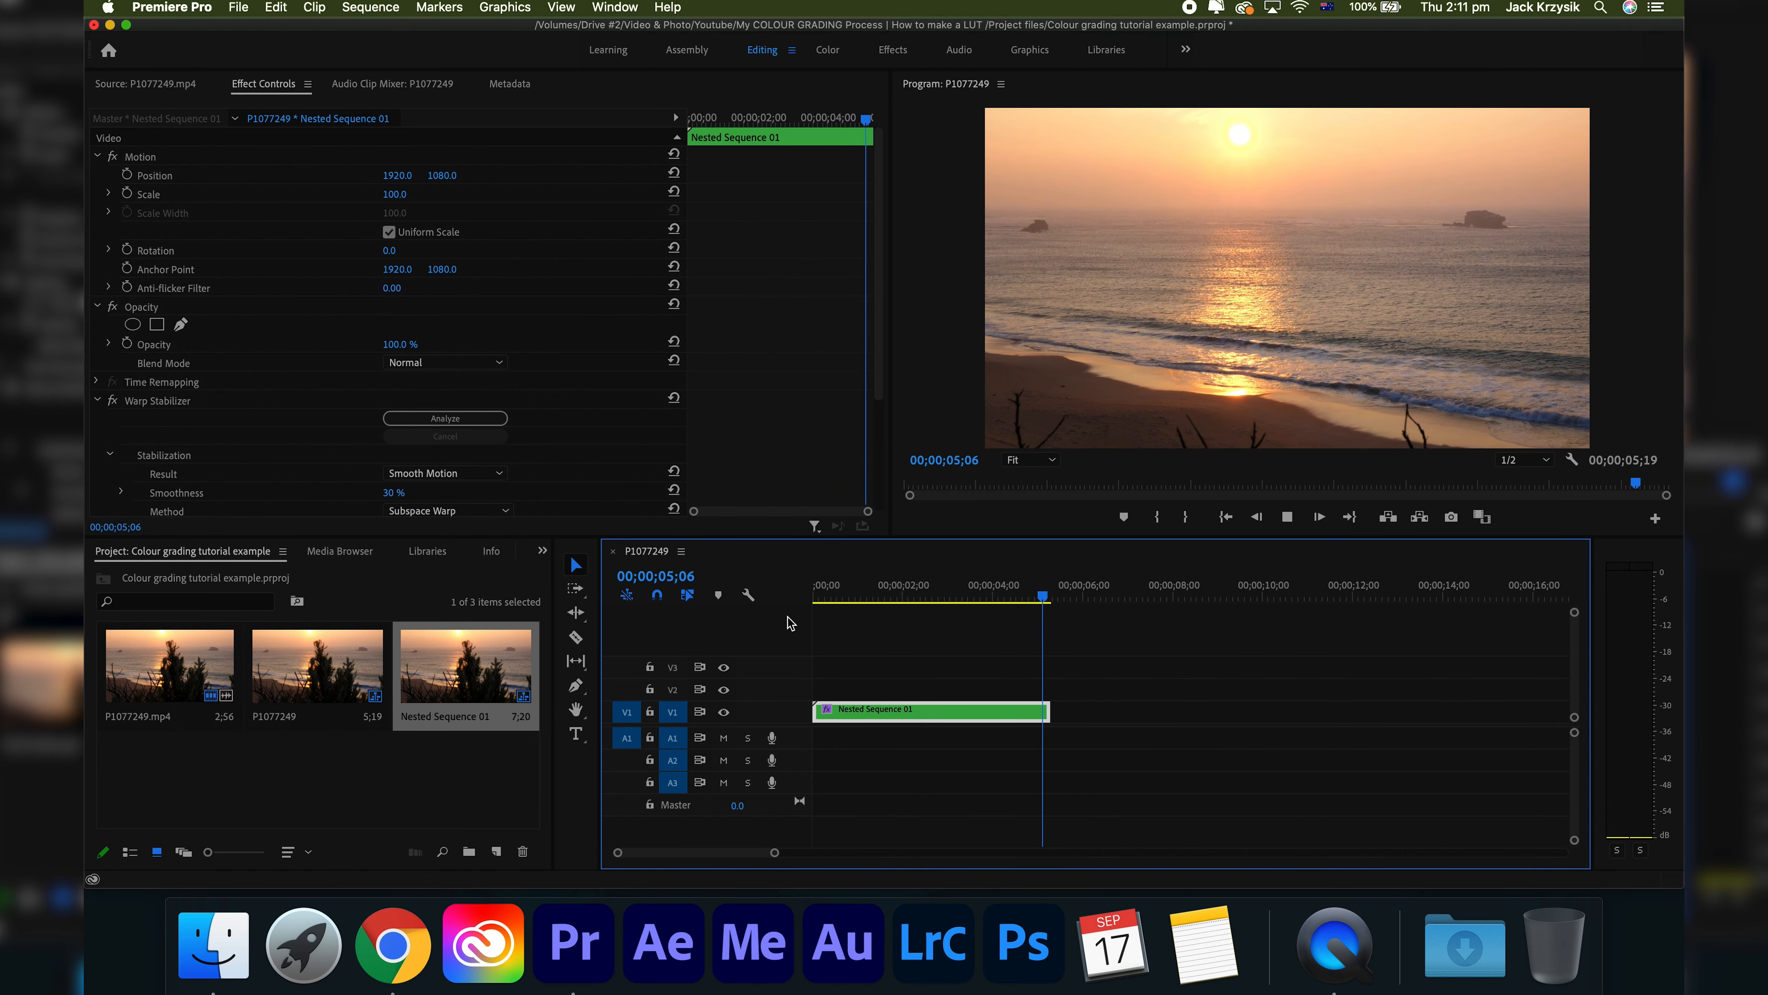
pyautogui.click(915, 587)
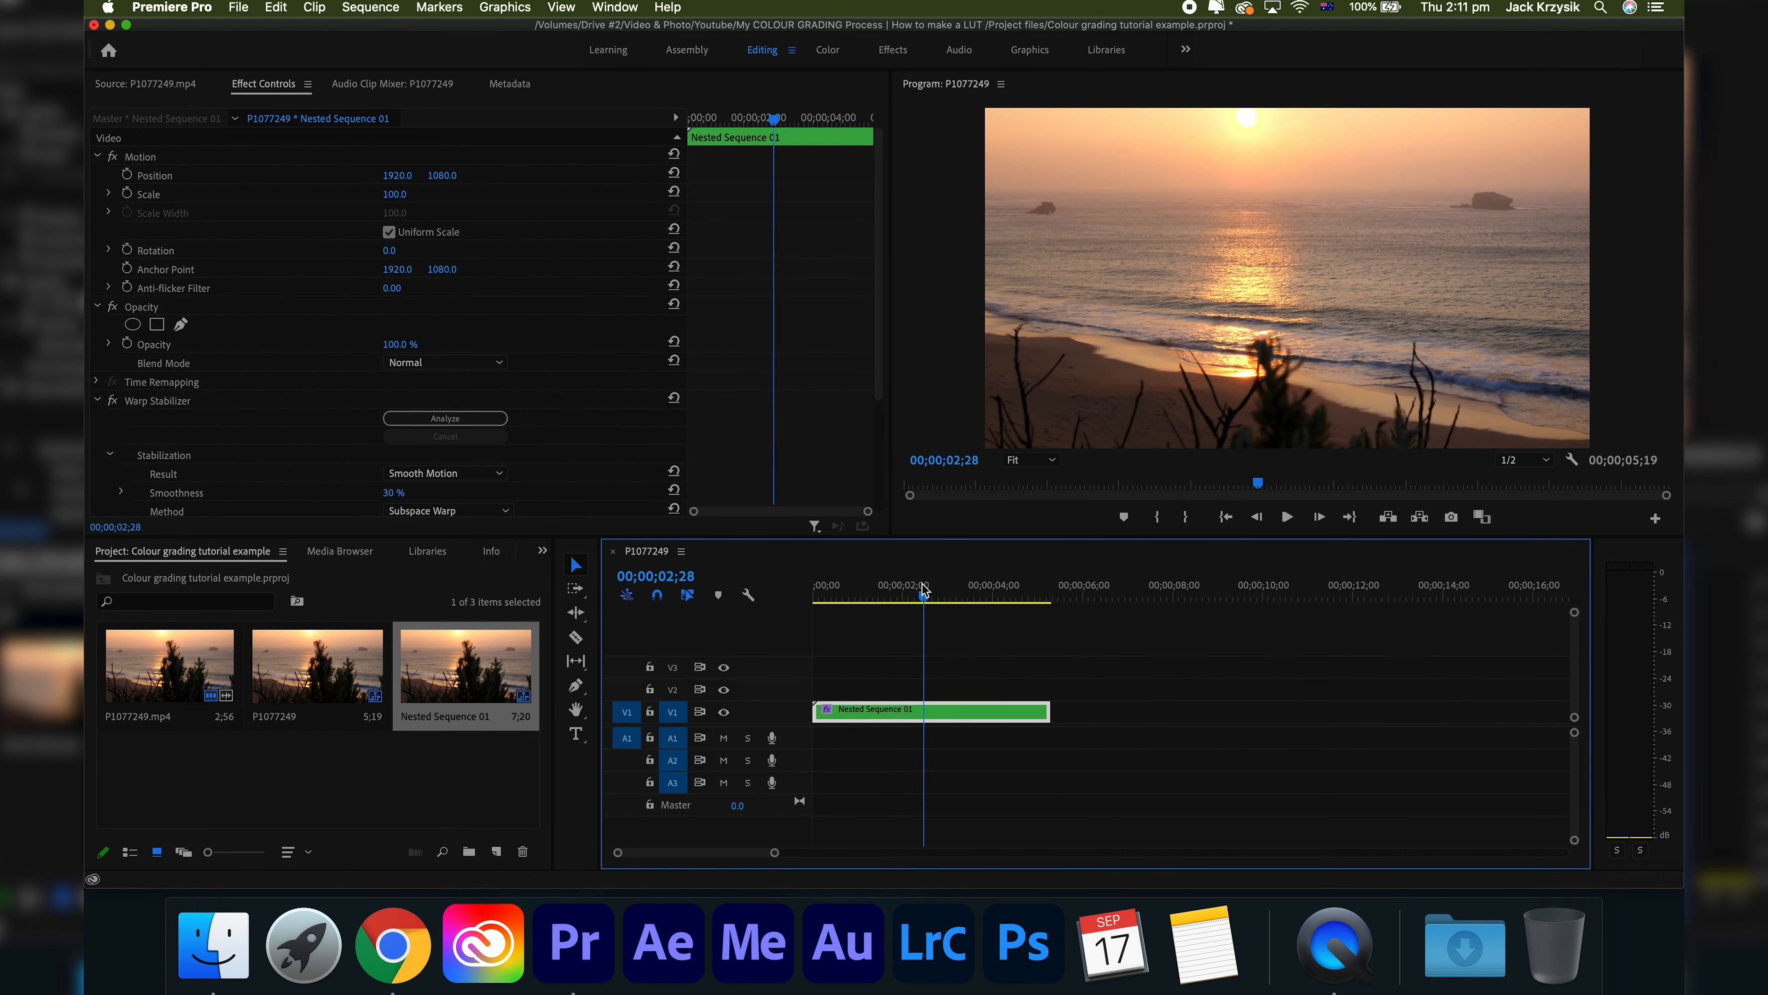
# In the Color workspace, set the clip's basic correction to contrast -35, highlights -27.5, shadows 30, whites -16.3, blacks 8.8 and temperature 7.5
pyautogui.click(828, 50)
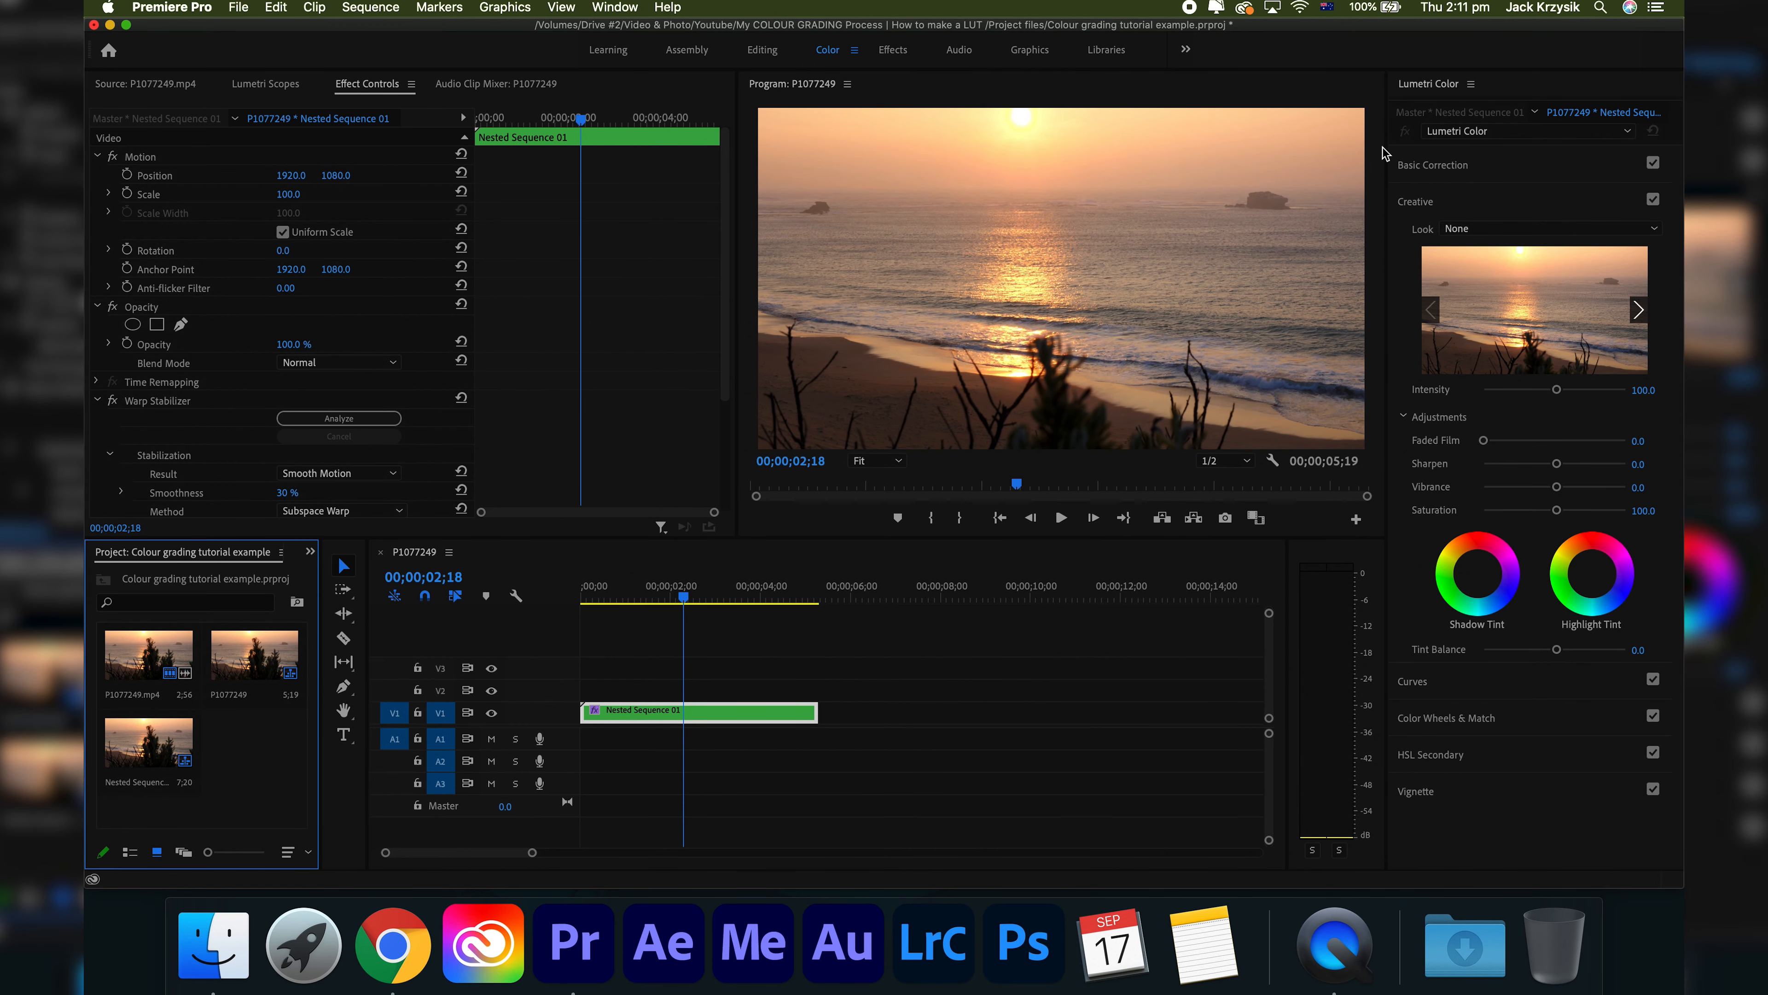
pyautogui.click(1432, 166)
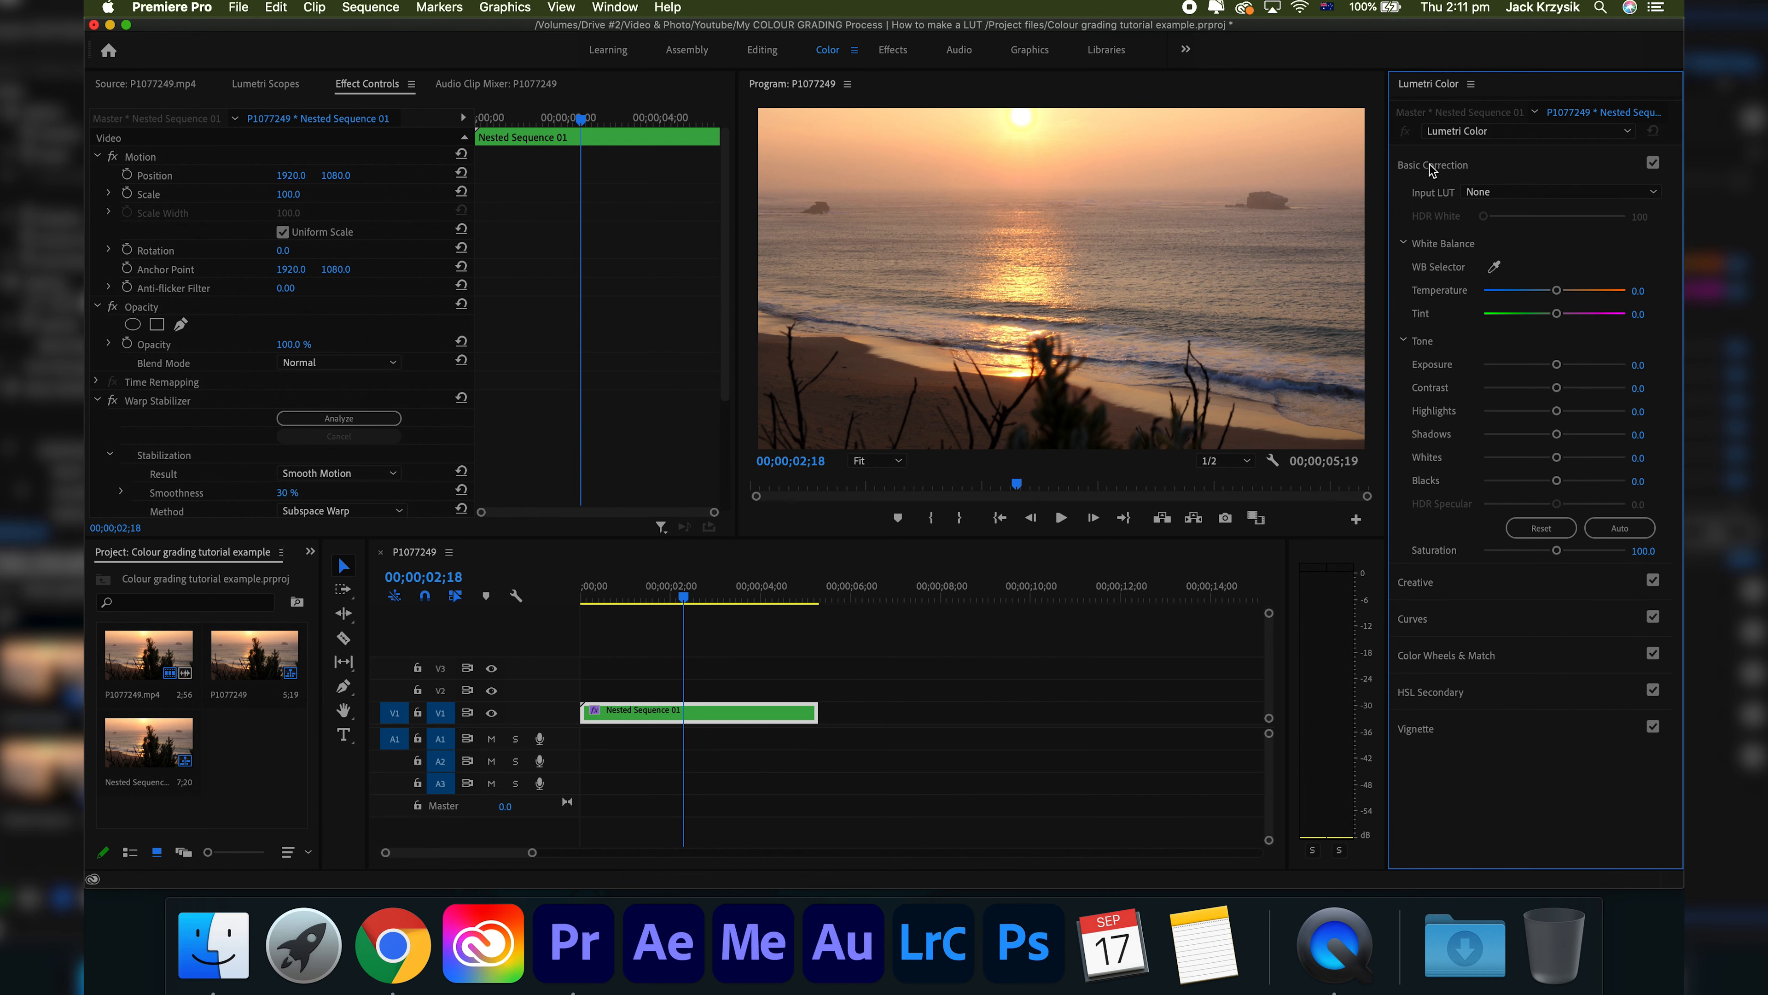
pyautogui.moveTo(688, 596); pyautogui.dragTo(727, 596)
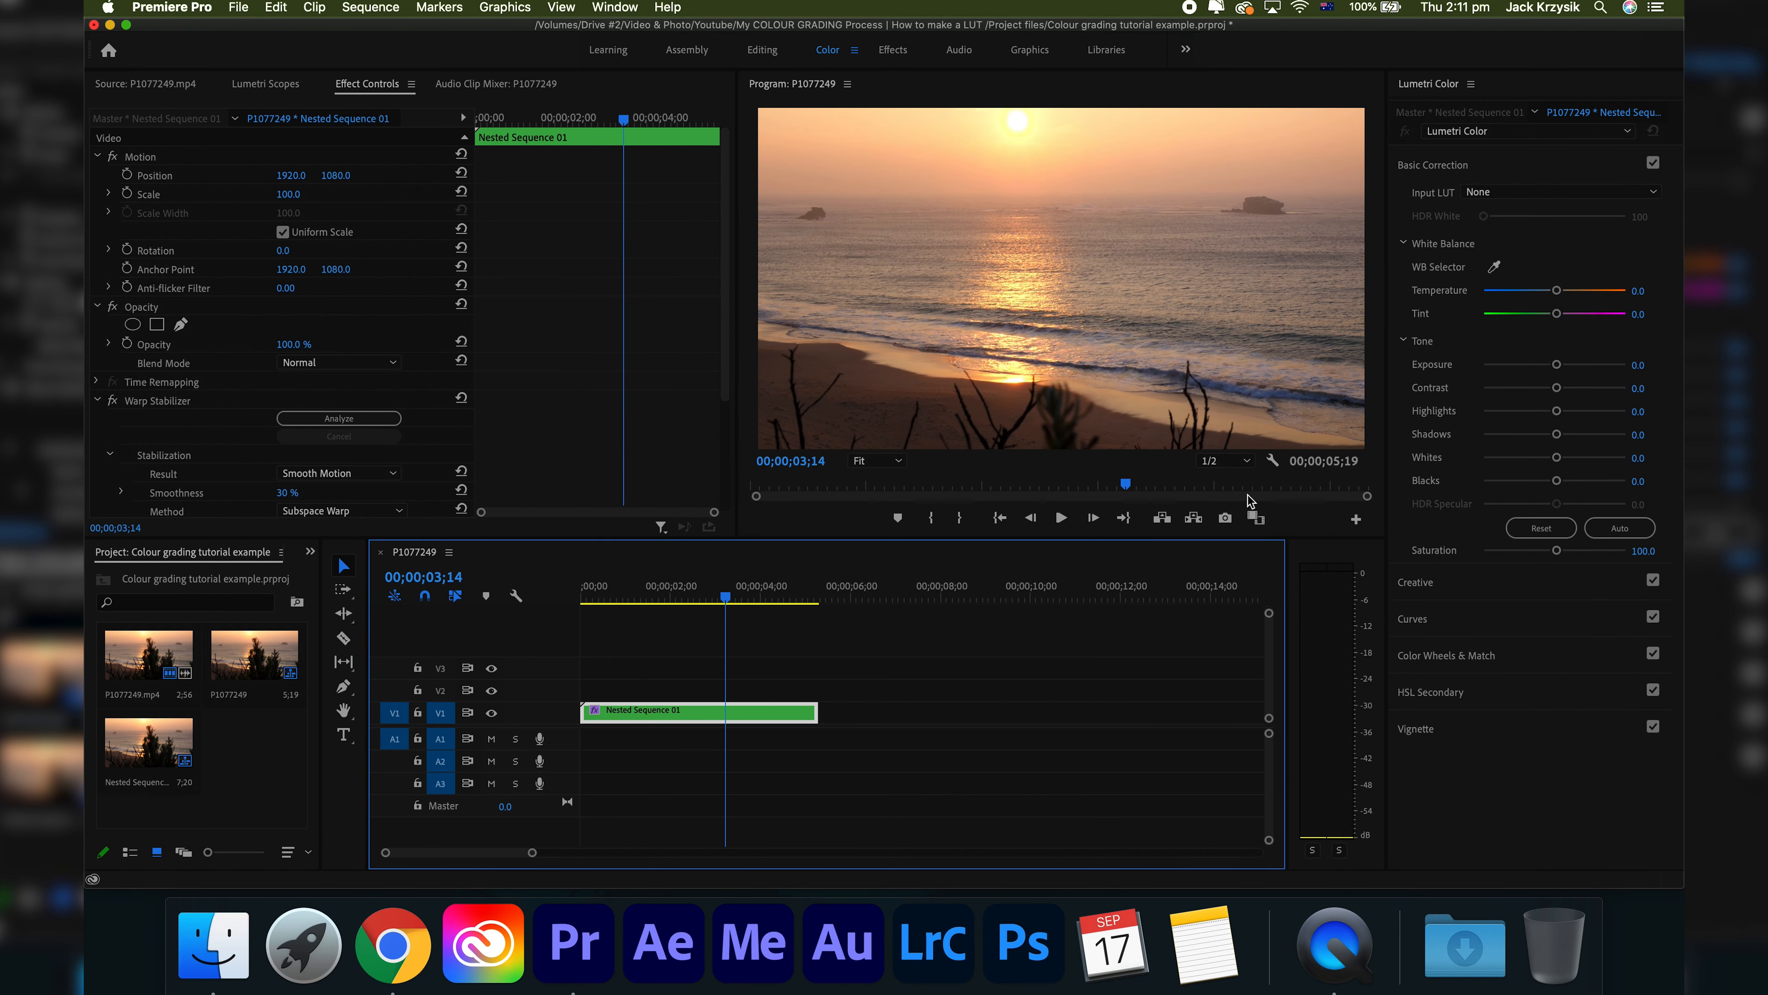
pyautogui.moveTo(1556, 388); pyautogui.dragTo(1536, 388)
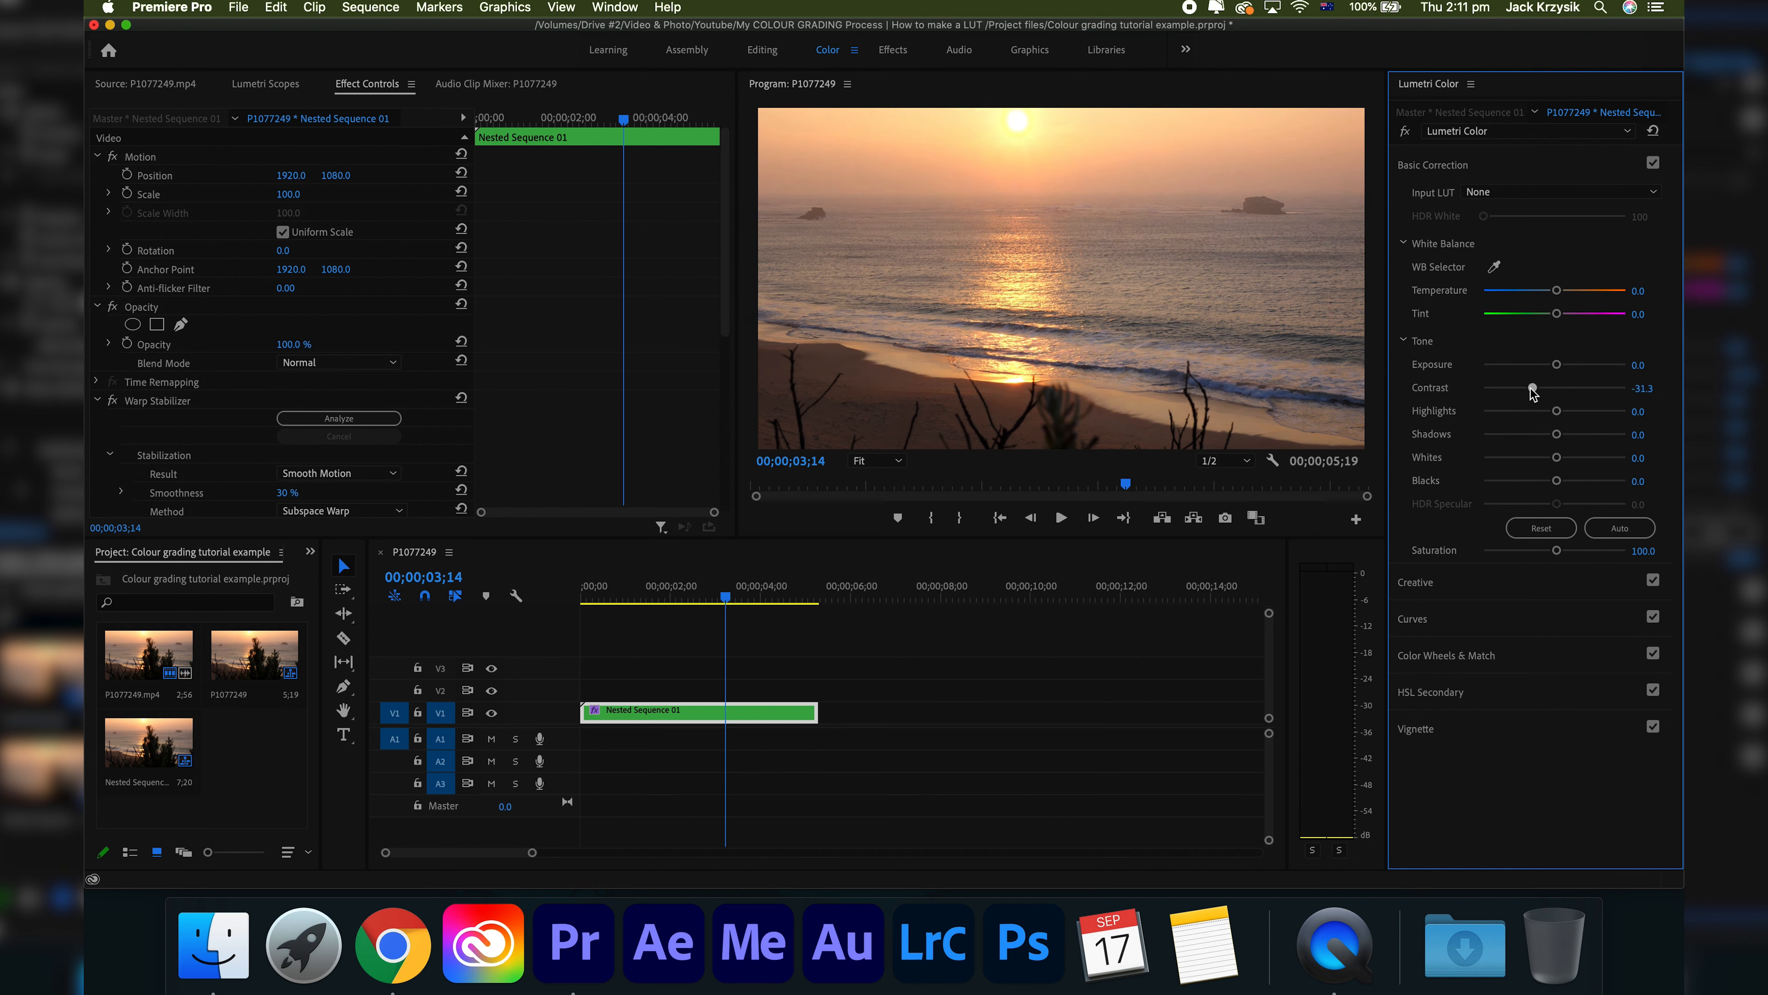
pyautogui.moveTo(1556, 410); pyautogui.dragTo(1584, 435)
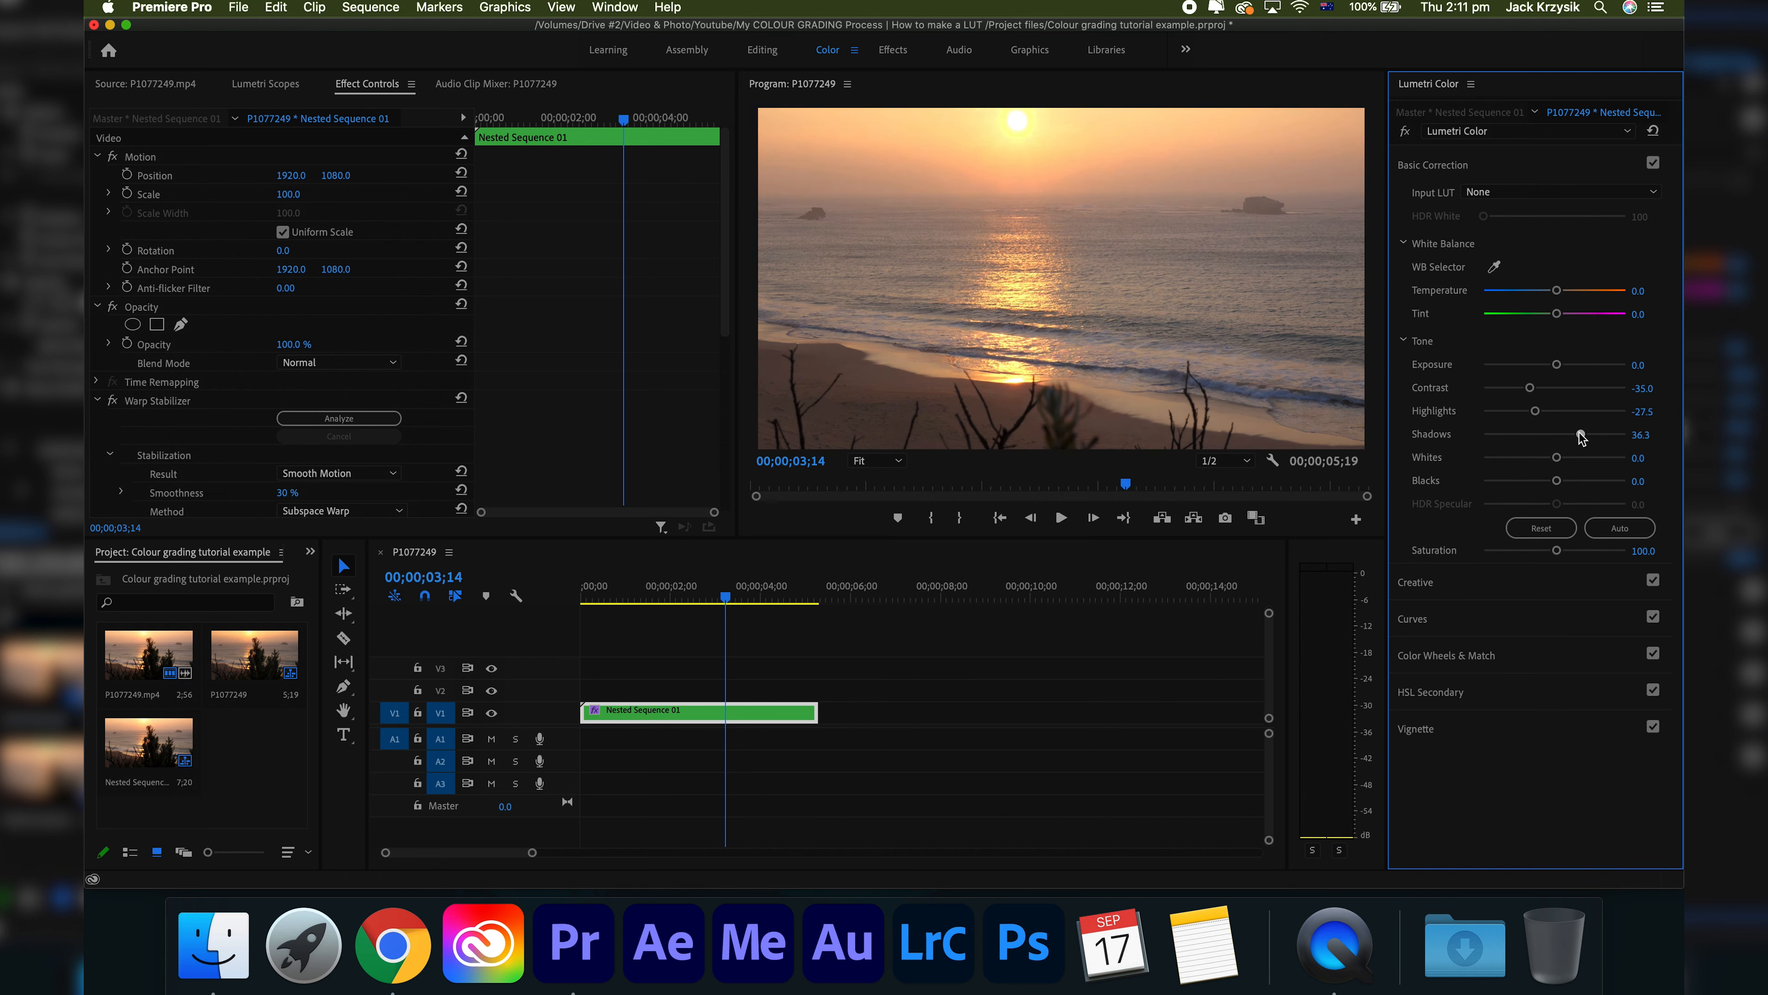
pyautogui.moveTo(1556, 458)
pyautogui.mouseDown()
pyautogui.moveTo(1542, 462)
pyautogui.moveTo(1577, 486)
pyautogui.moveTo(1559, 484)
pyautogui.mouseUp()
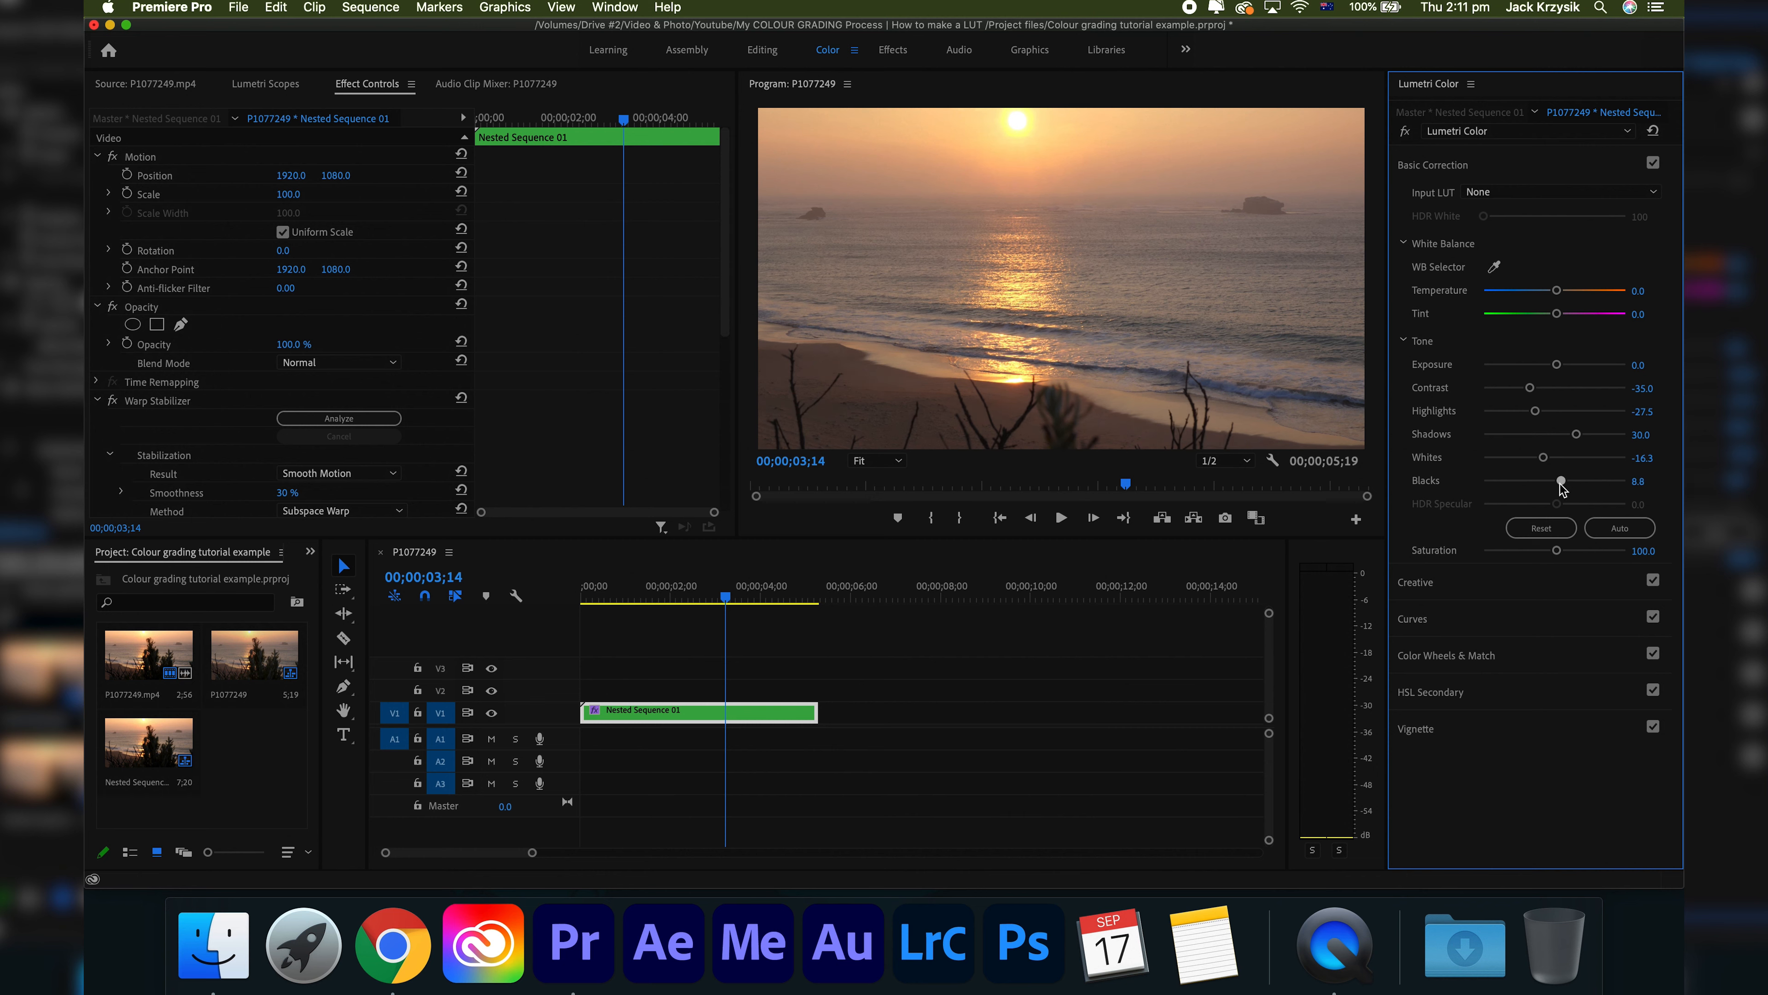
pyautogui.moveTo(1557, 289); pyautogui.dragTo(1557, 291)
# Compare the clip with and without the Basic Correction, leaving the correction enabled
pyautogui.click(1654, 164)
pyautogui.click(1654, 163)
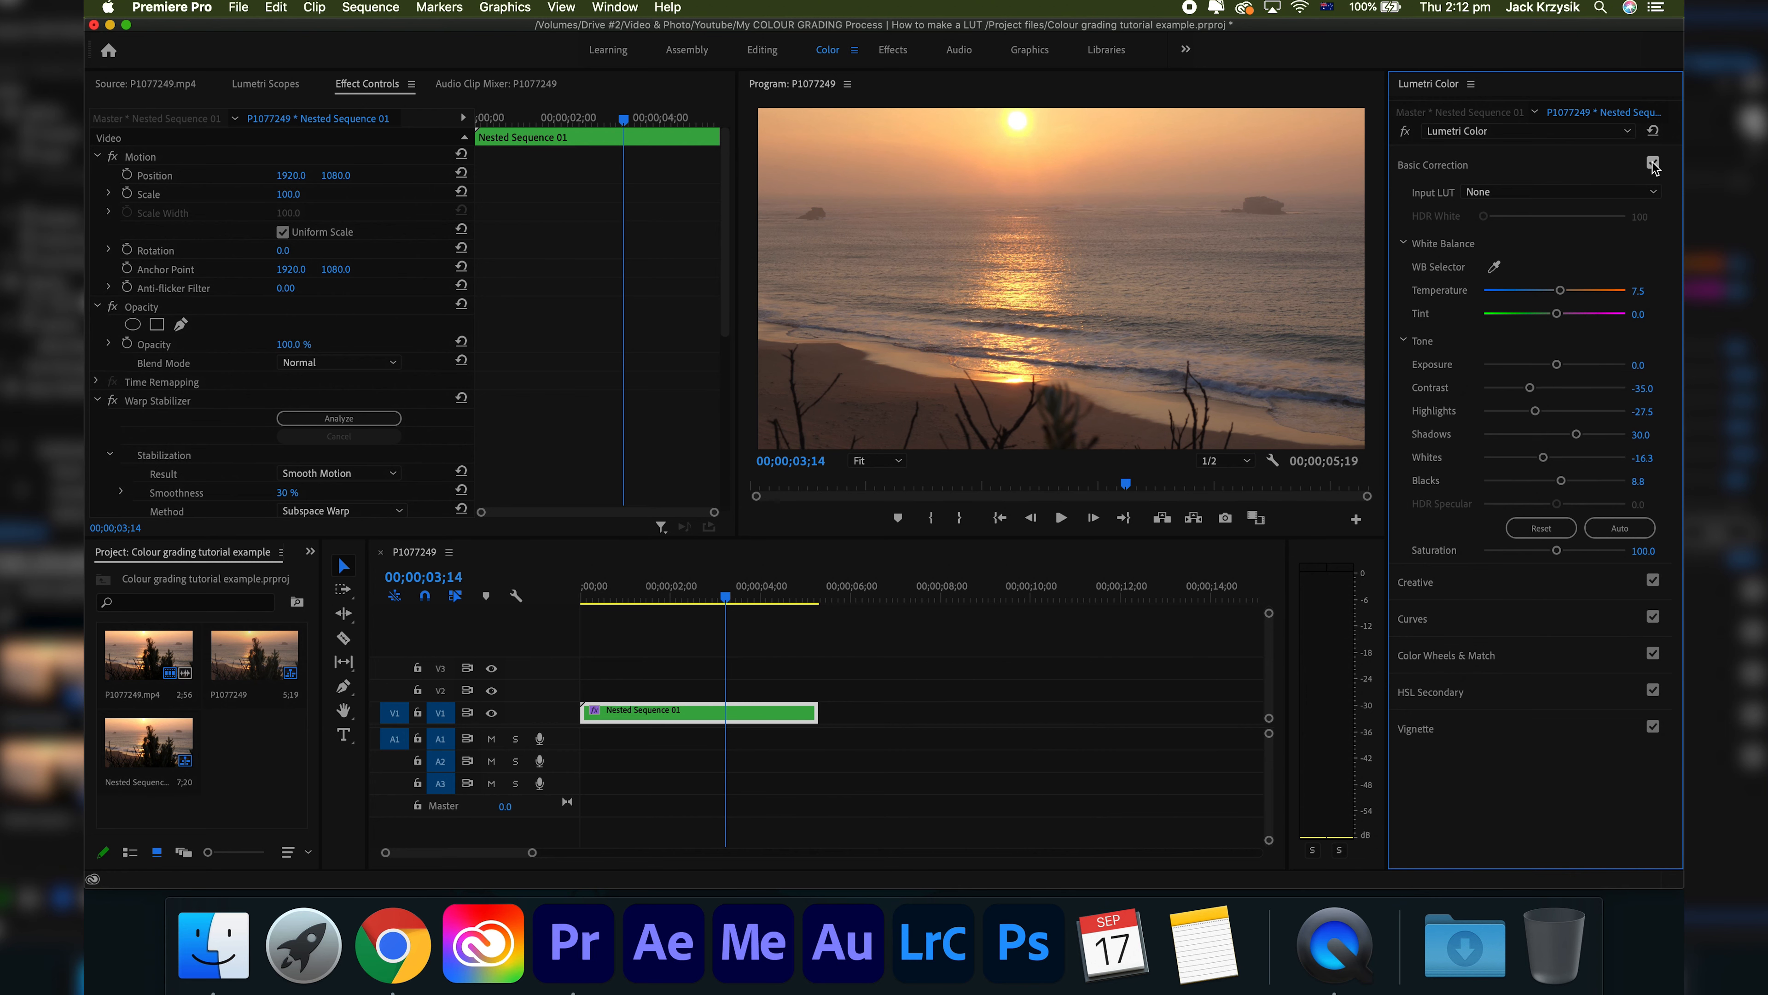
pyautogui.click(1654, 163)
pyautogui.click(1653, 164)
pyautogui.click(1653, 163)
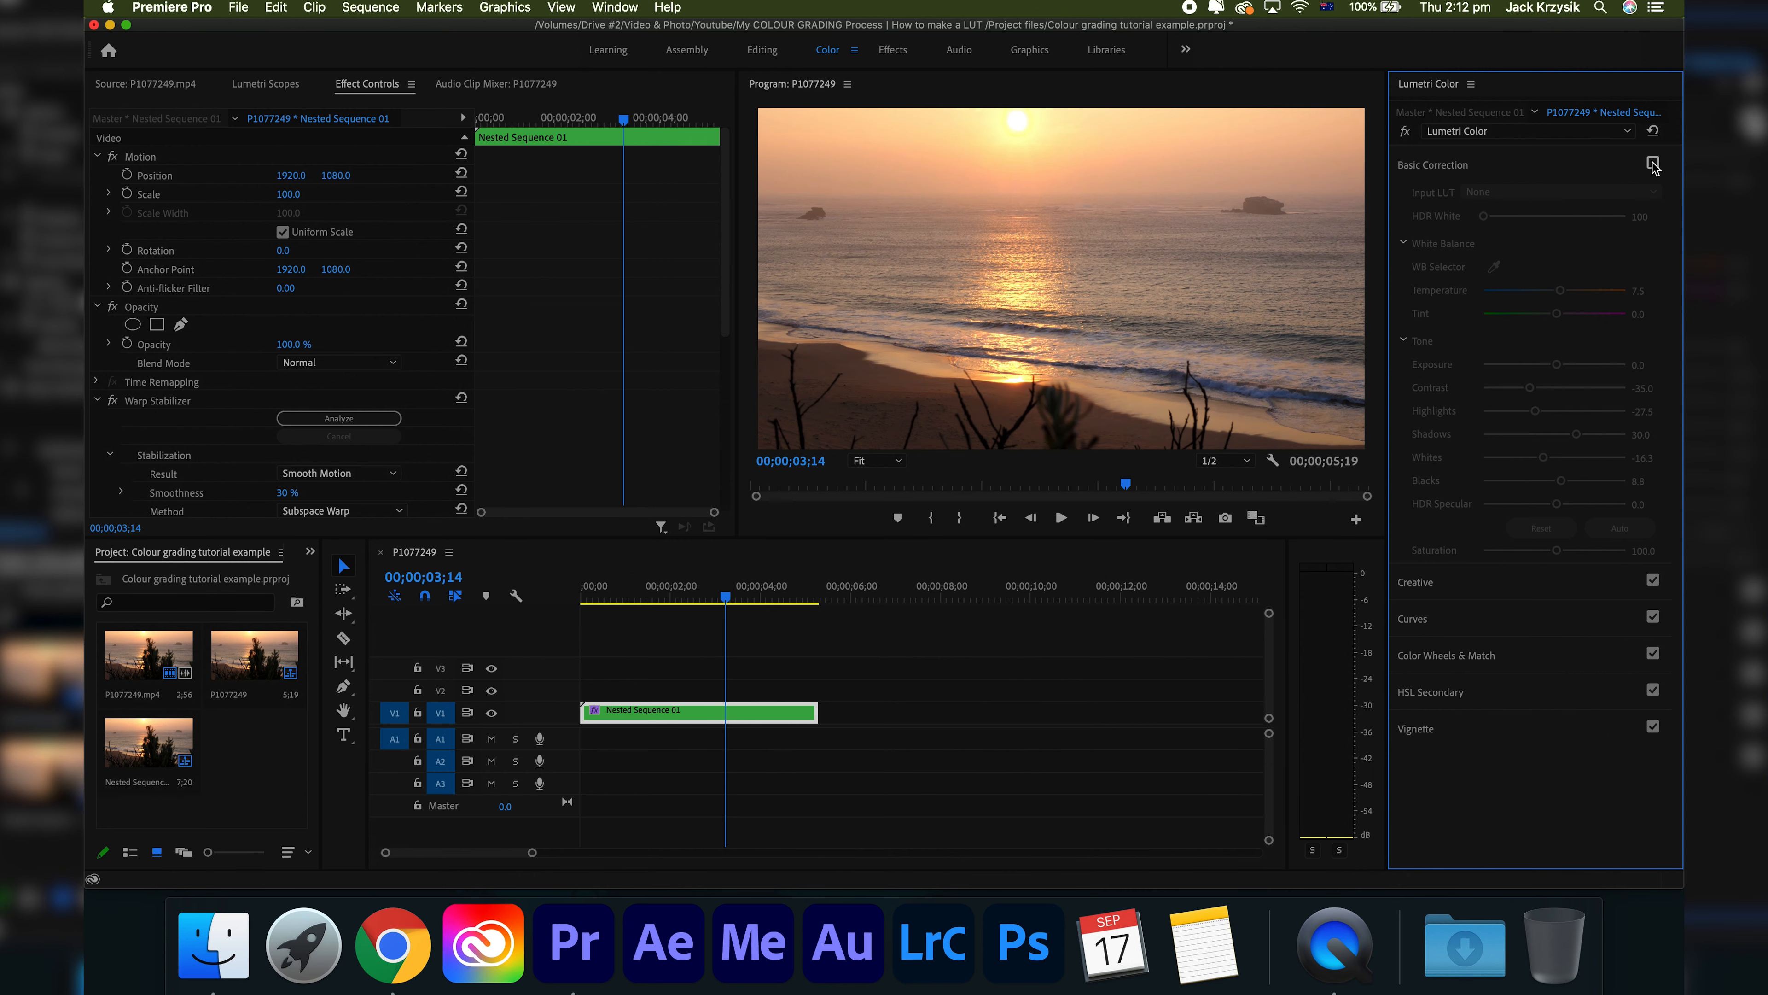
pyautogui.click(1654, 164)
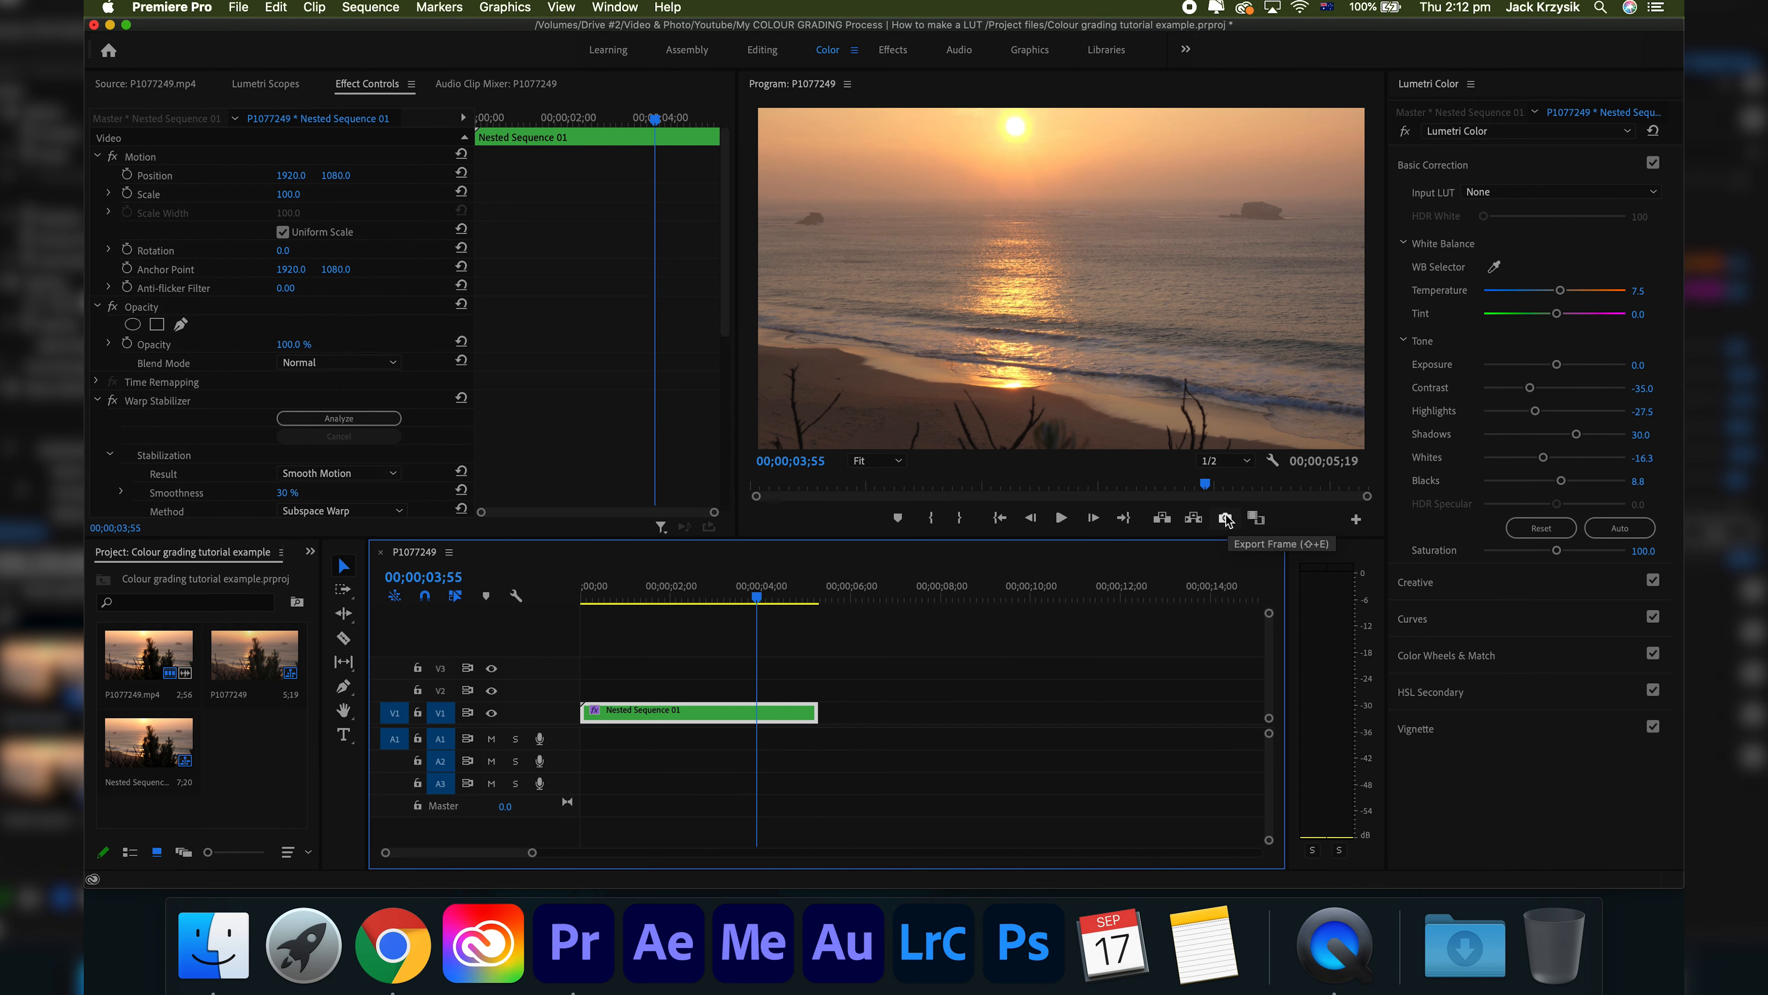
# Export the current frame to the Desktop as a JPEG named "Ungraded beach"
pyautogui.click(1225, 520)
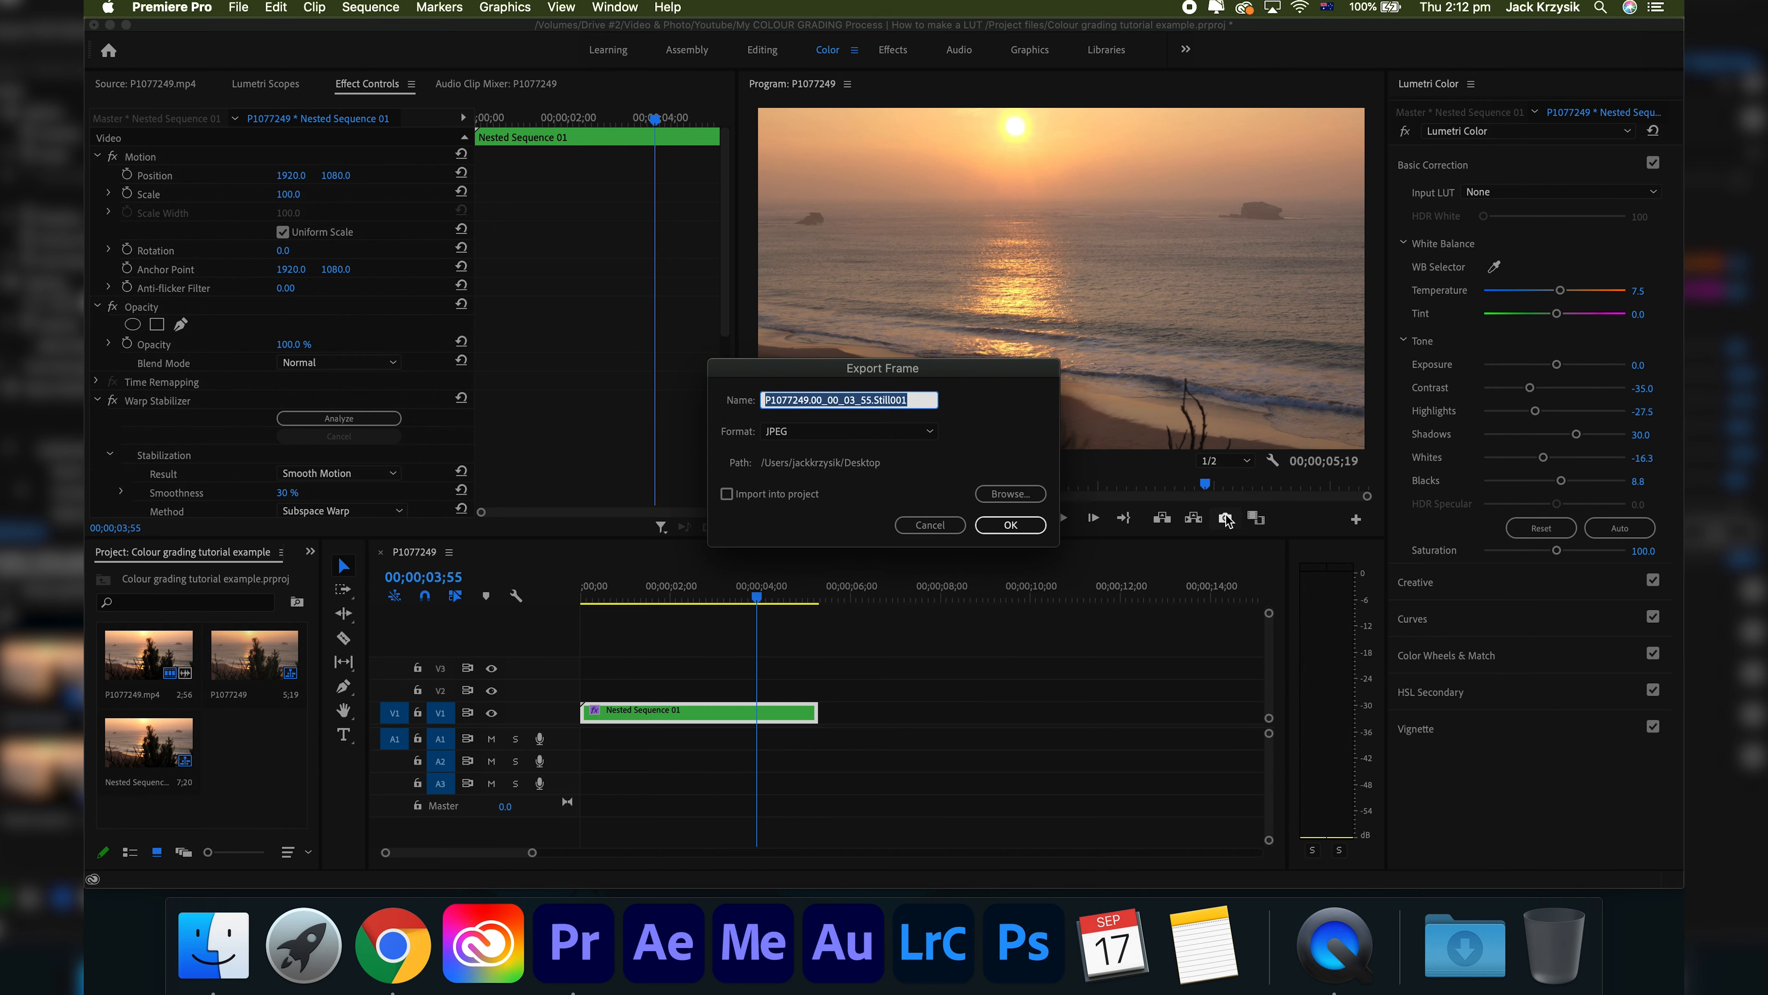
pyautogui.write('Ungraded beach')
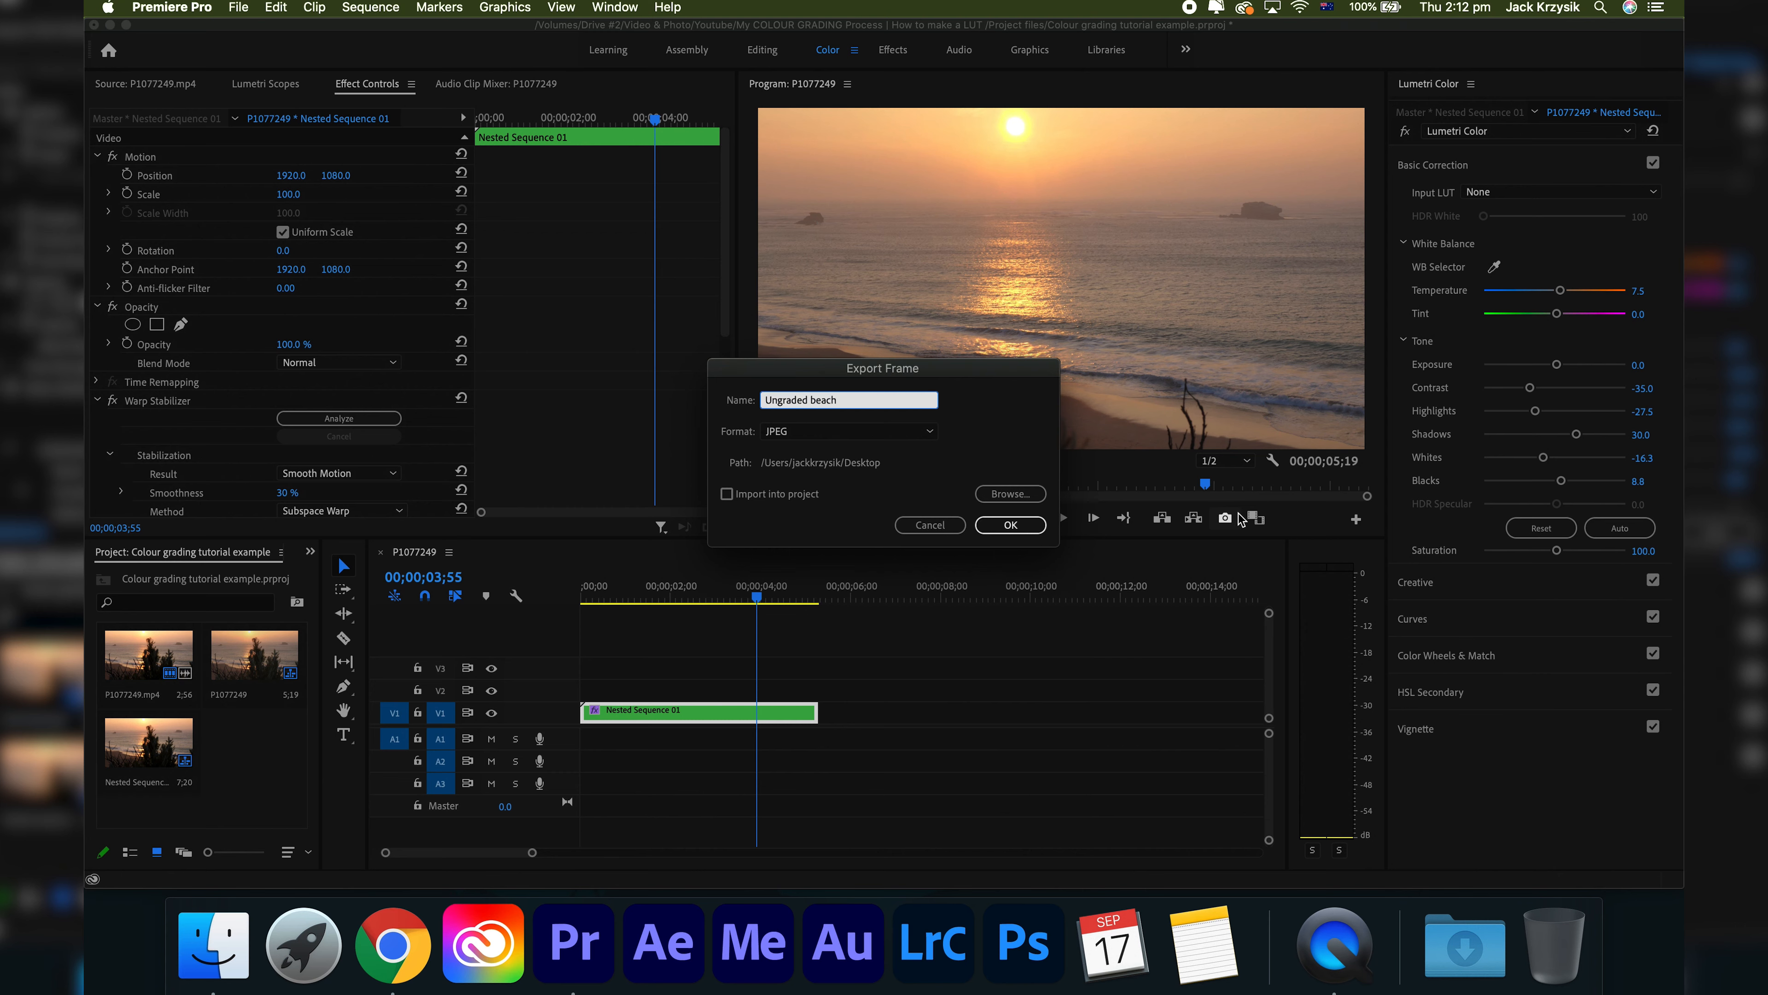
pyautogui.click(1010, 493)
pyautogui.click(1435, 796)
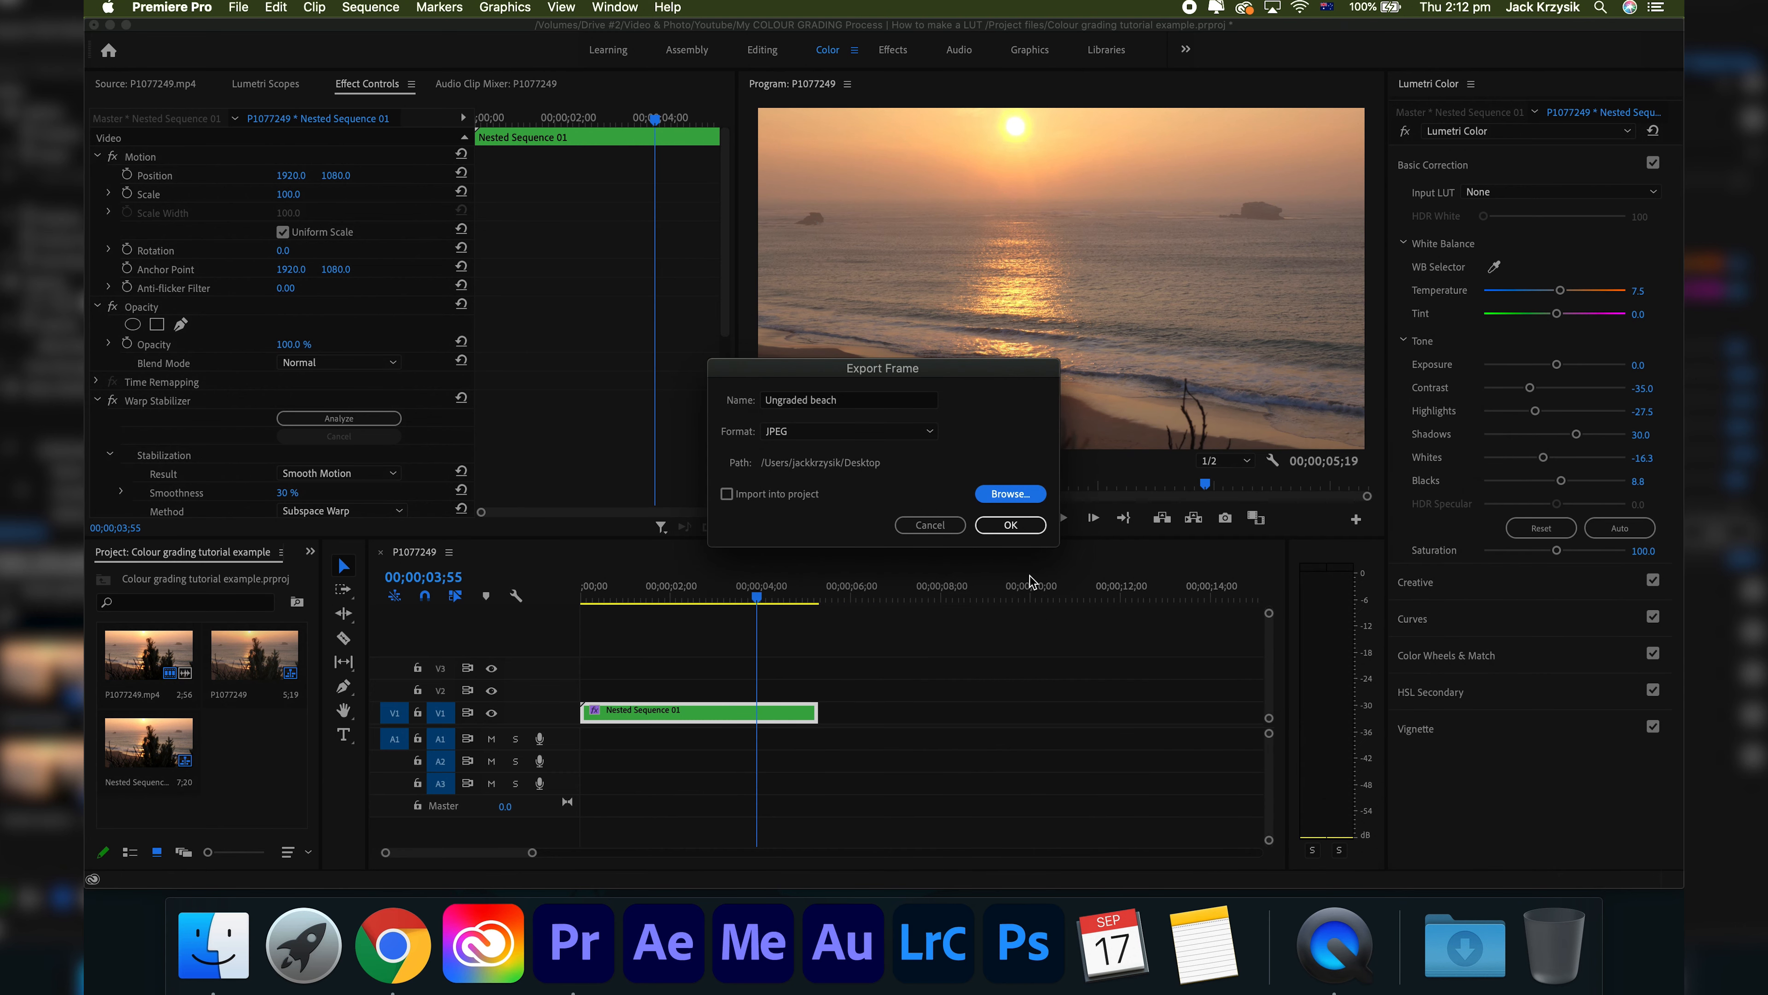
pyautogui.click(1010, 525)
# Minimise the video project and preview the exported Ungraded beach.jpg from the desktop
pyautogui.click(109, 26)
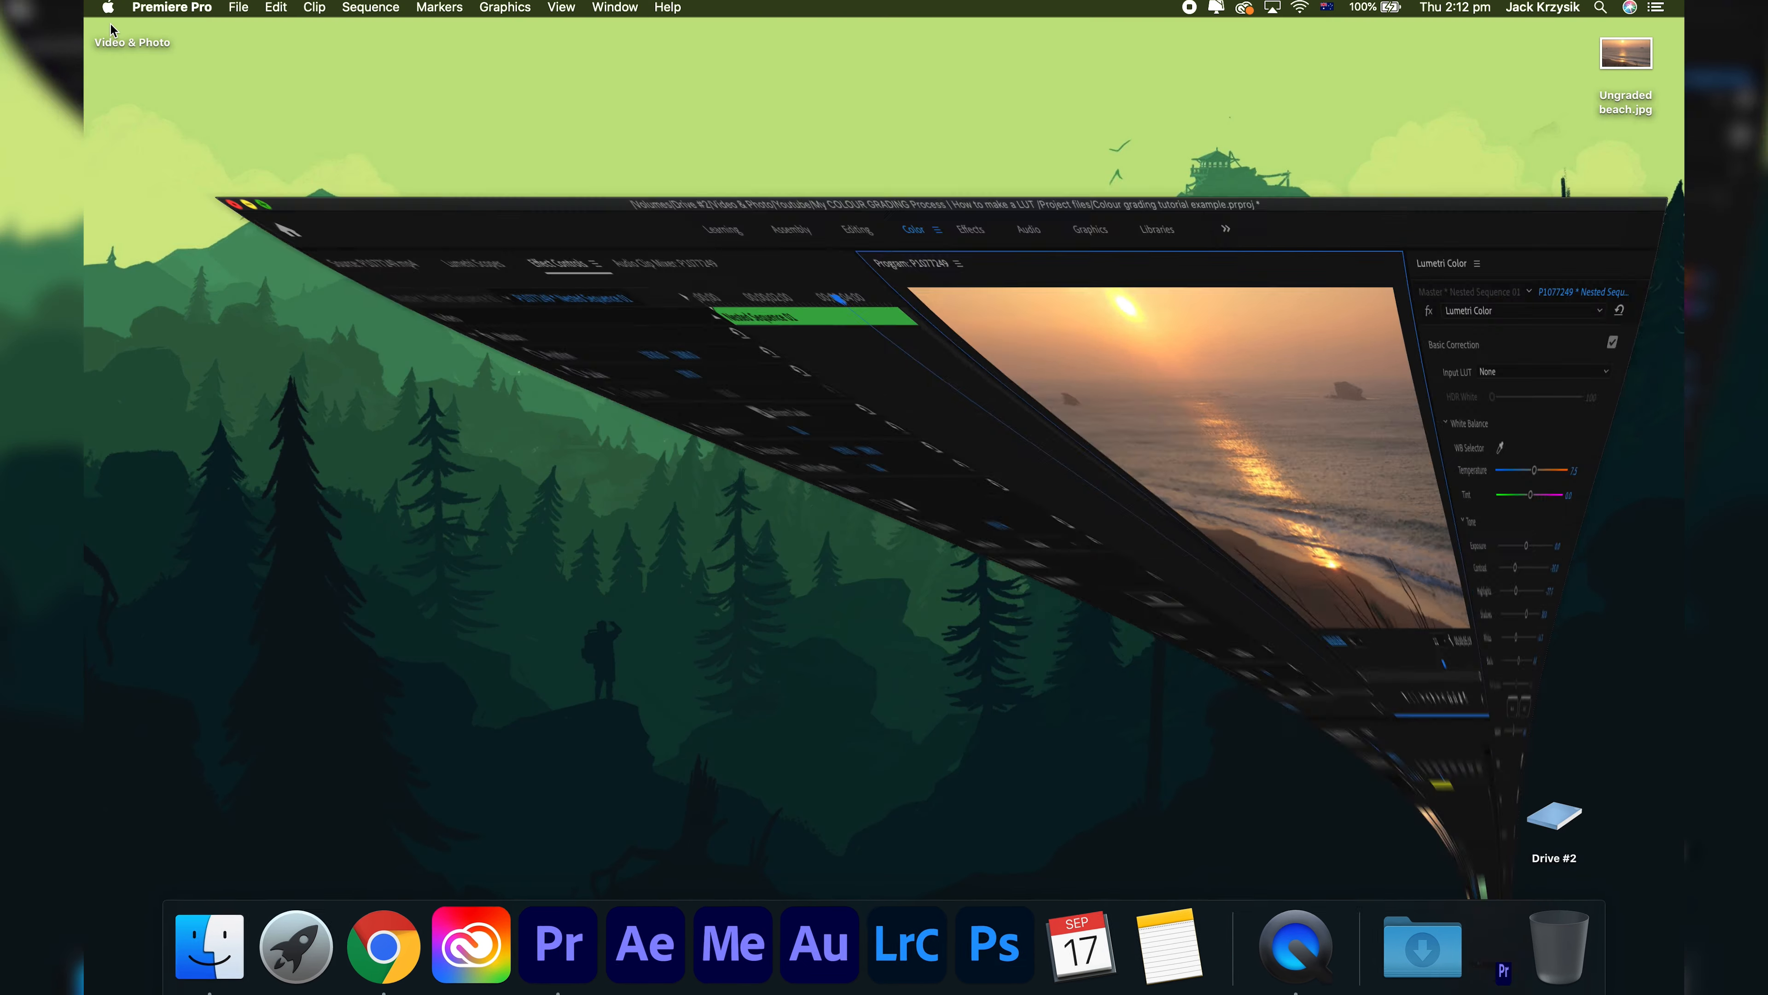
pyautogui.click(1625, 58)
pyautogui.press('space')
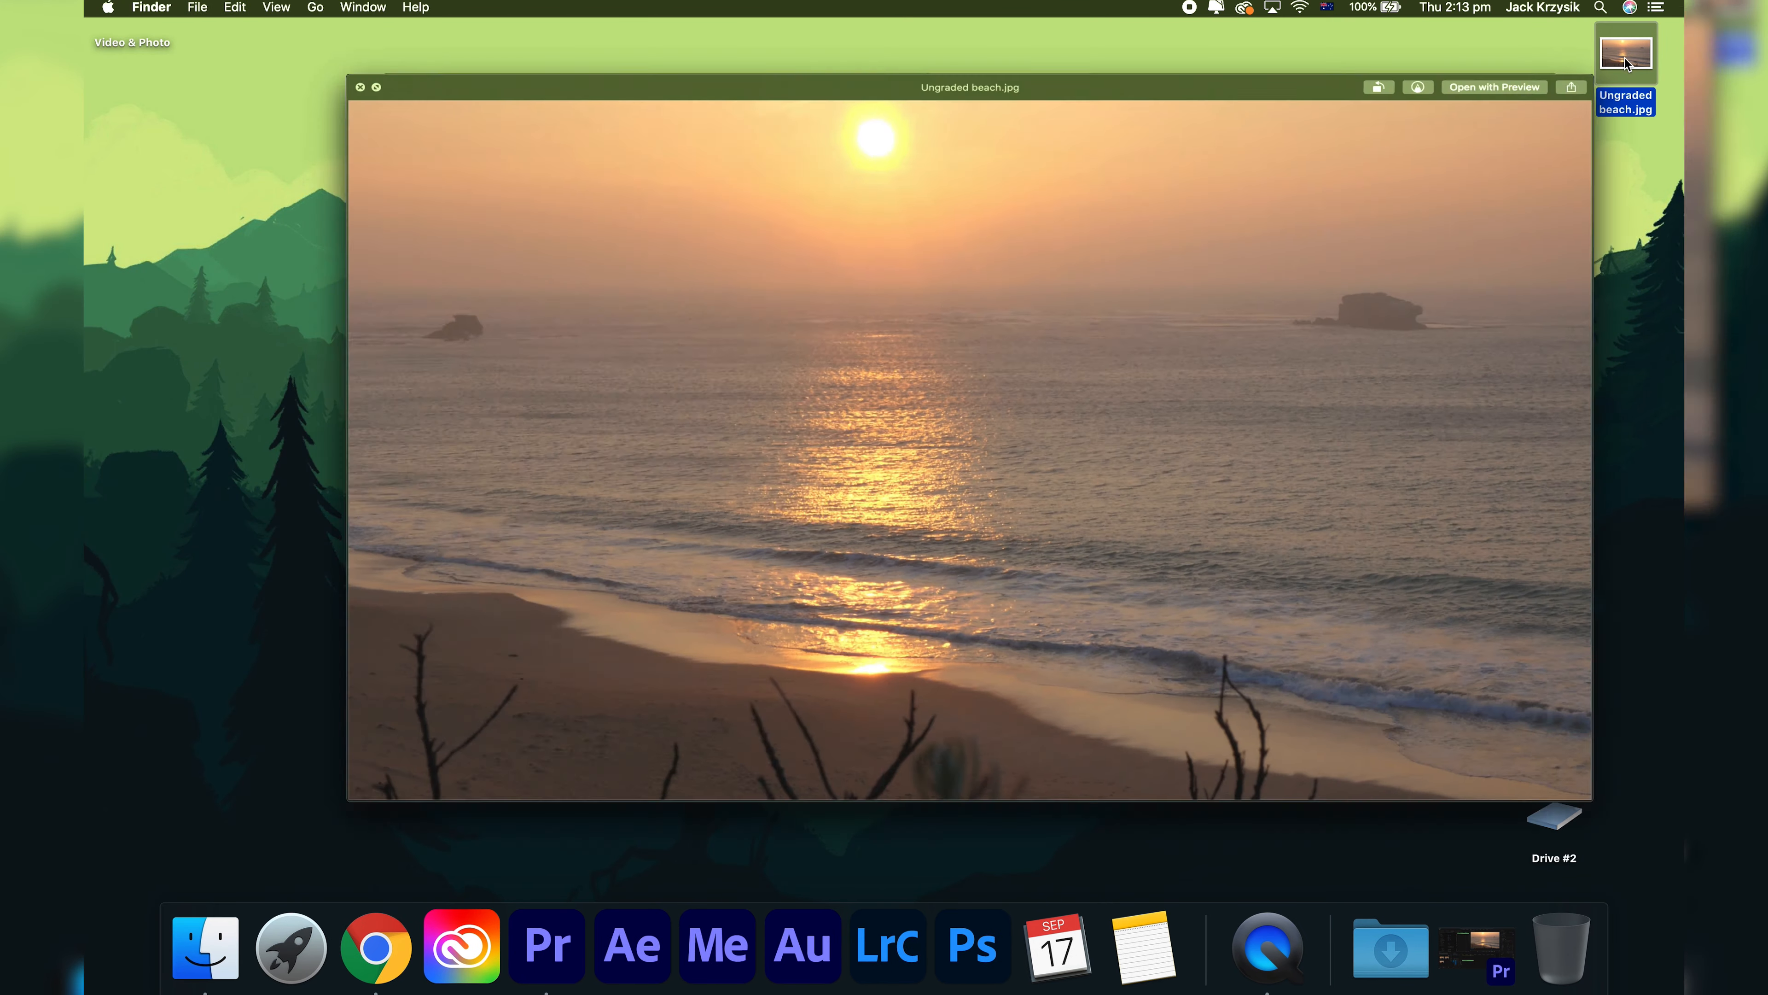
pyautogui.press('space')
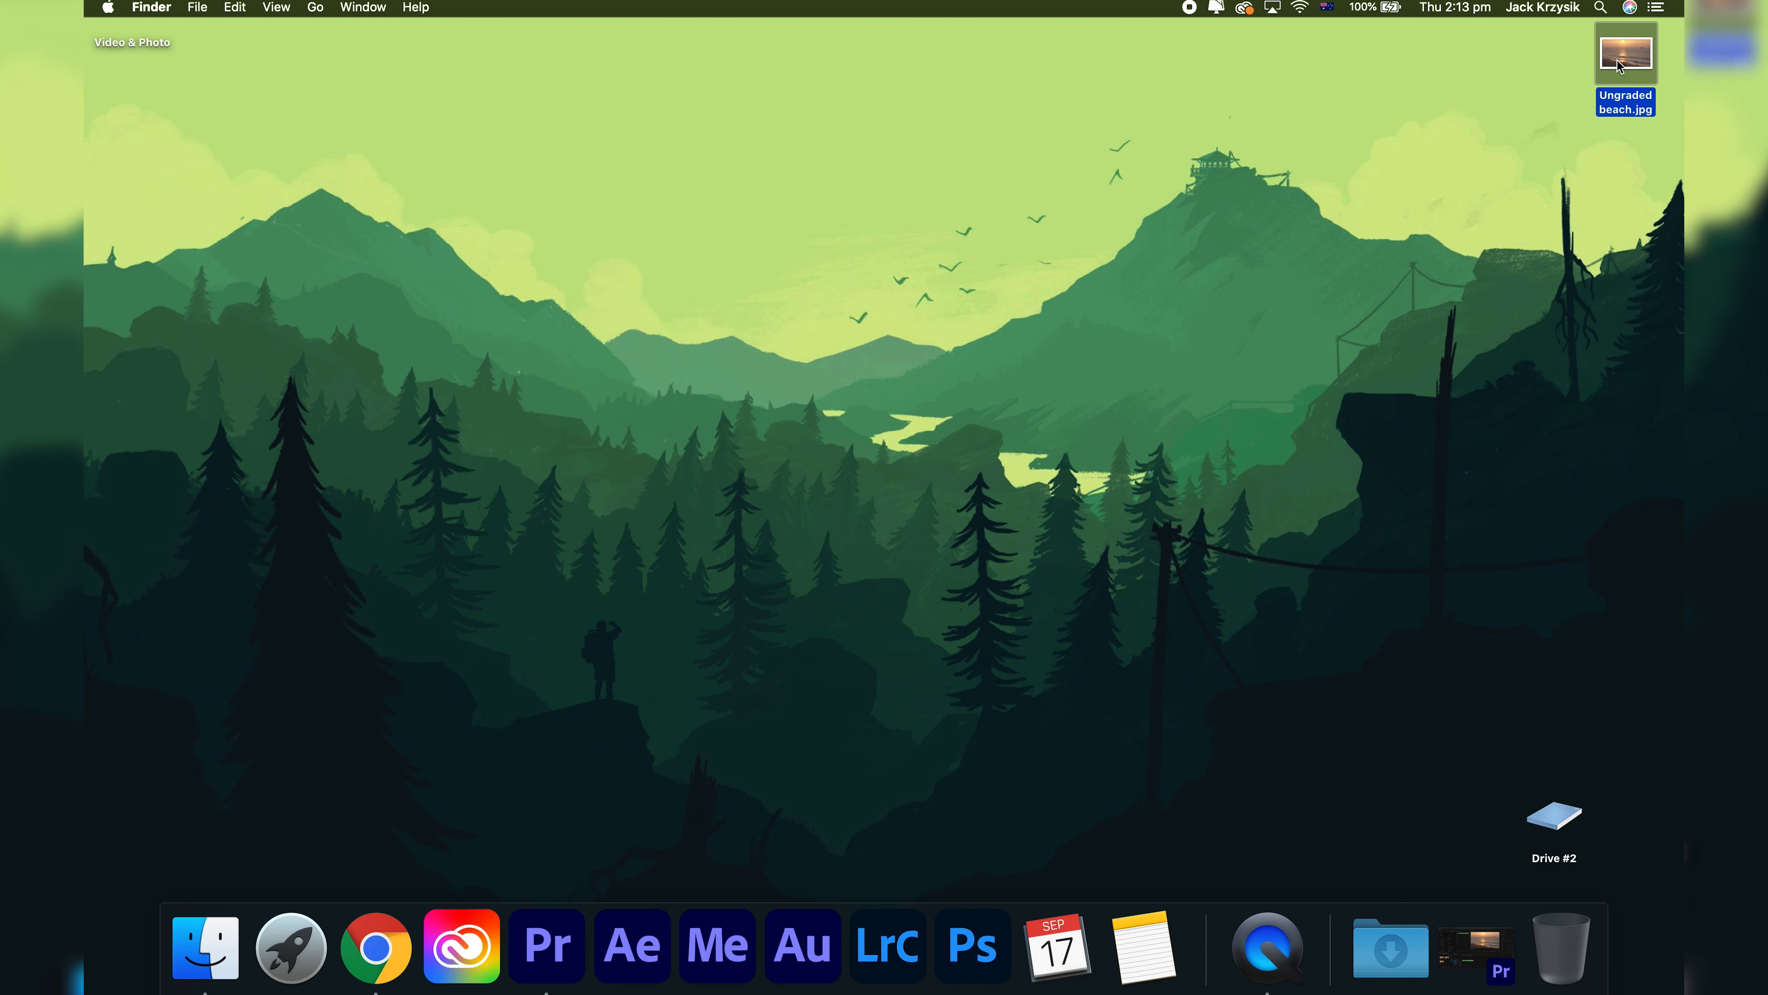
# Launch Photoshop and open Ungraded beach.jpg in it
pyautogui.click(979, 934)
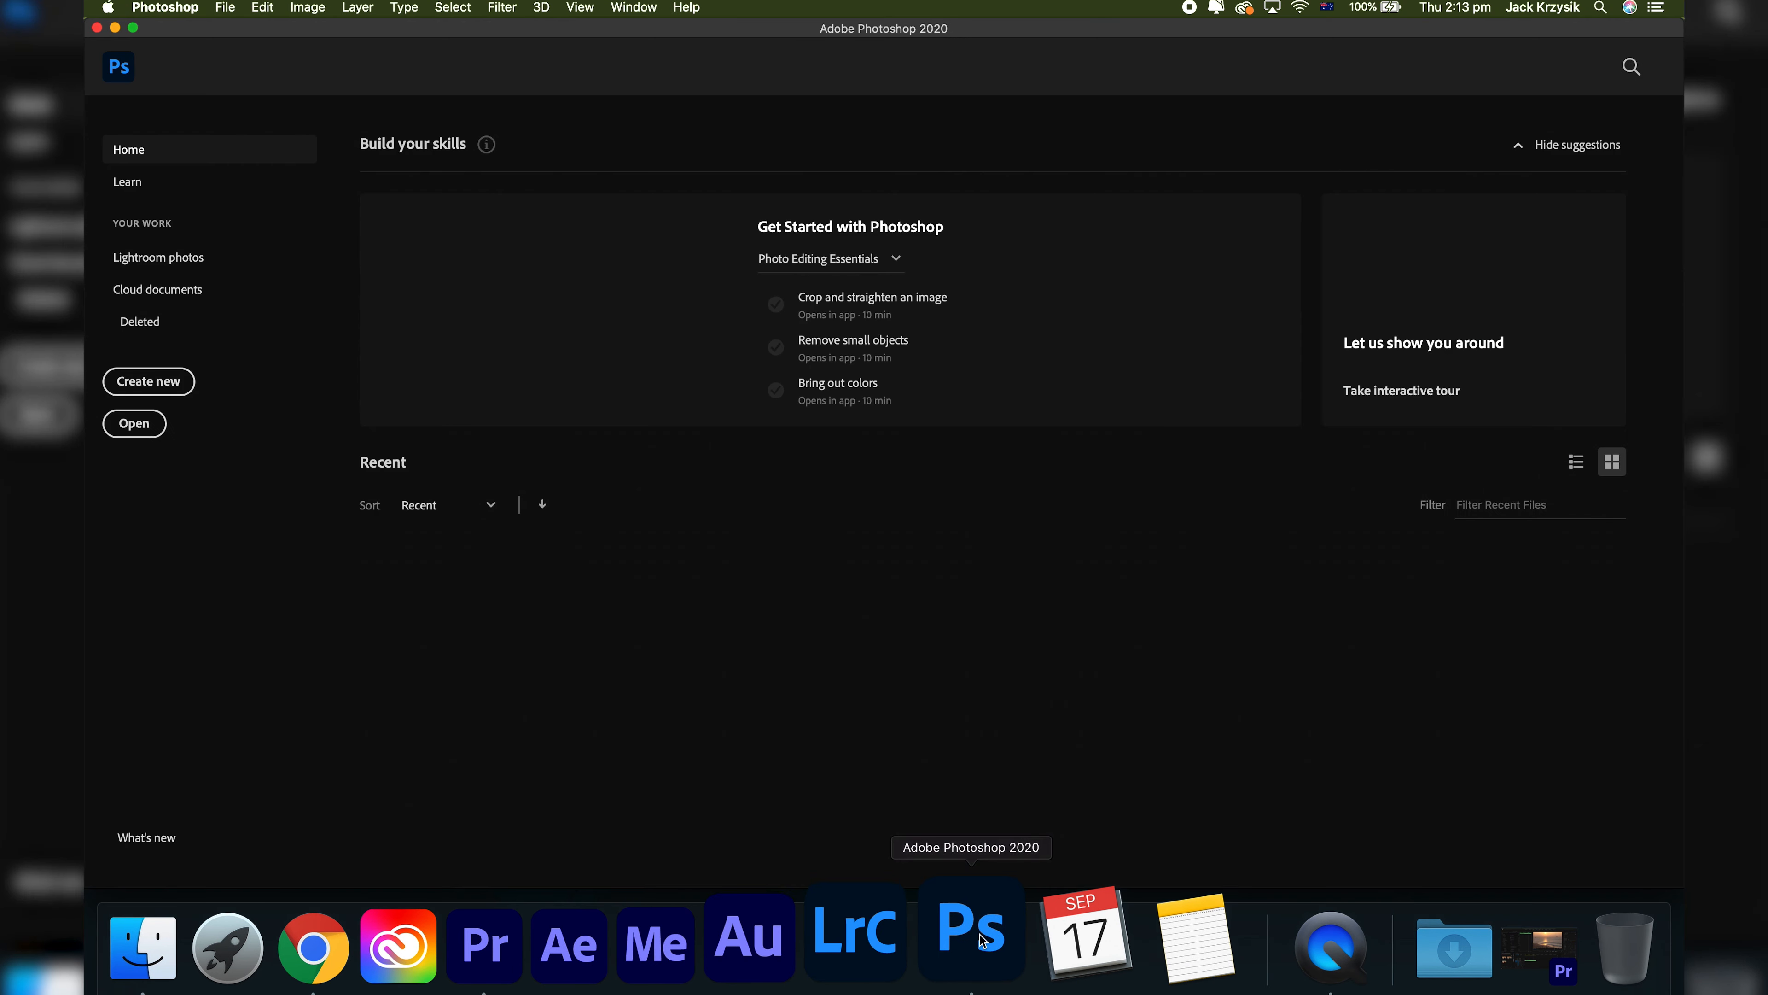
pyautogui.click(134, 422)
pyautogui.doubleClick(707, 185)
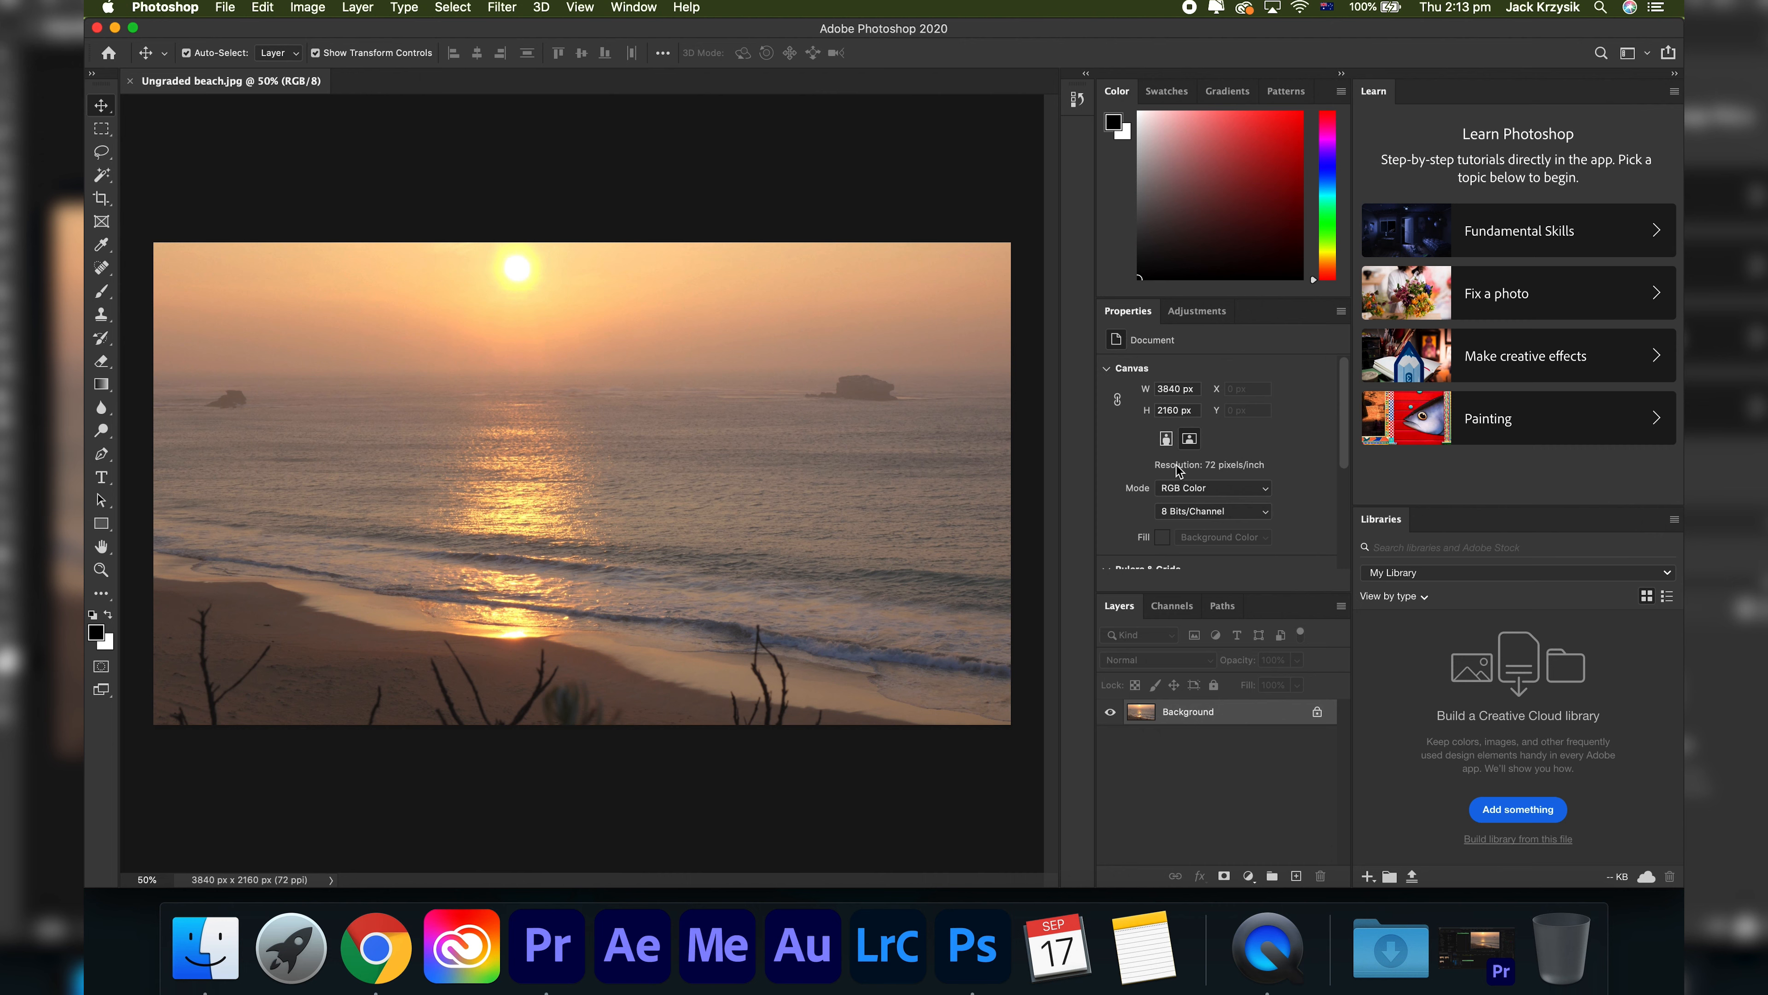
# Add a Curves adjustment layer and shape an S-curve that deepens shadows, brightens highlights and slightly lowers the white point
pyautogui.click(1193, 313)
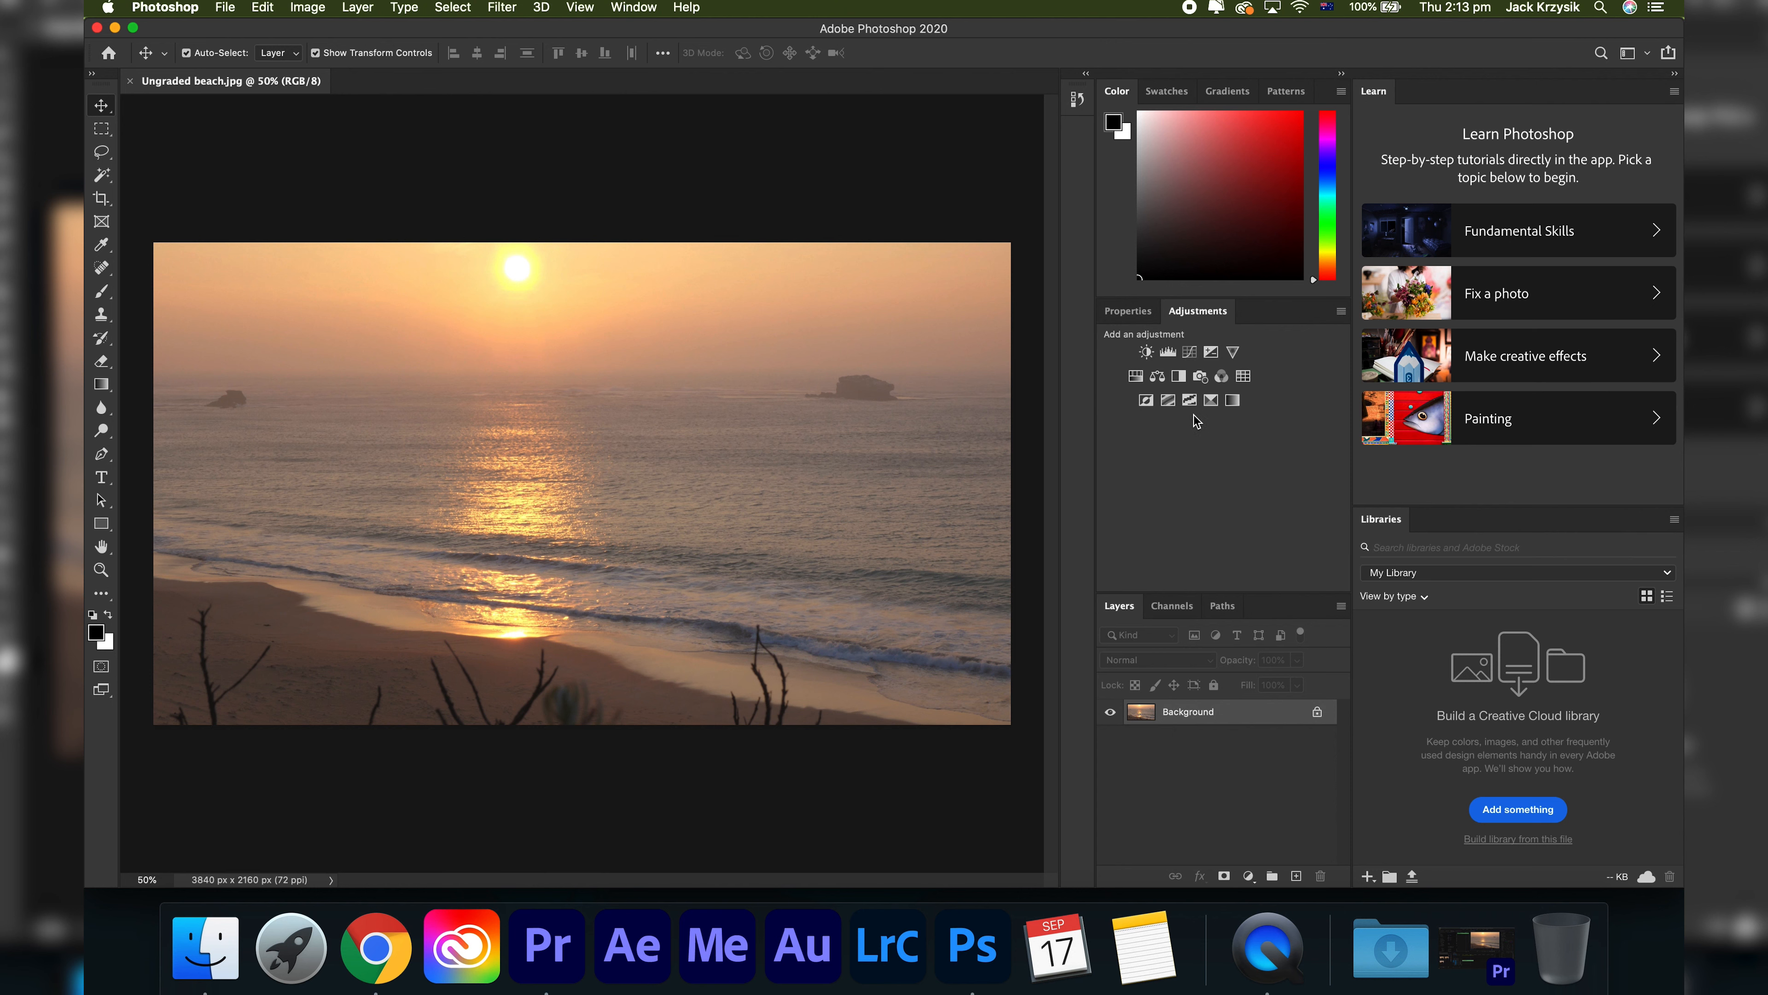
pyautogui.click(1189, 352)
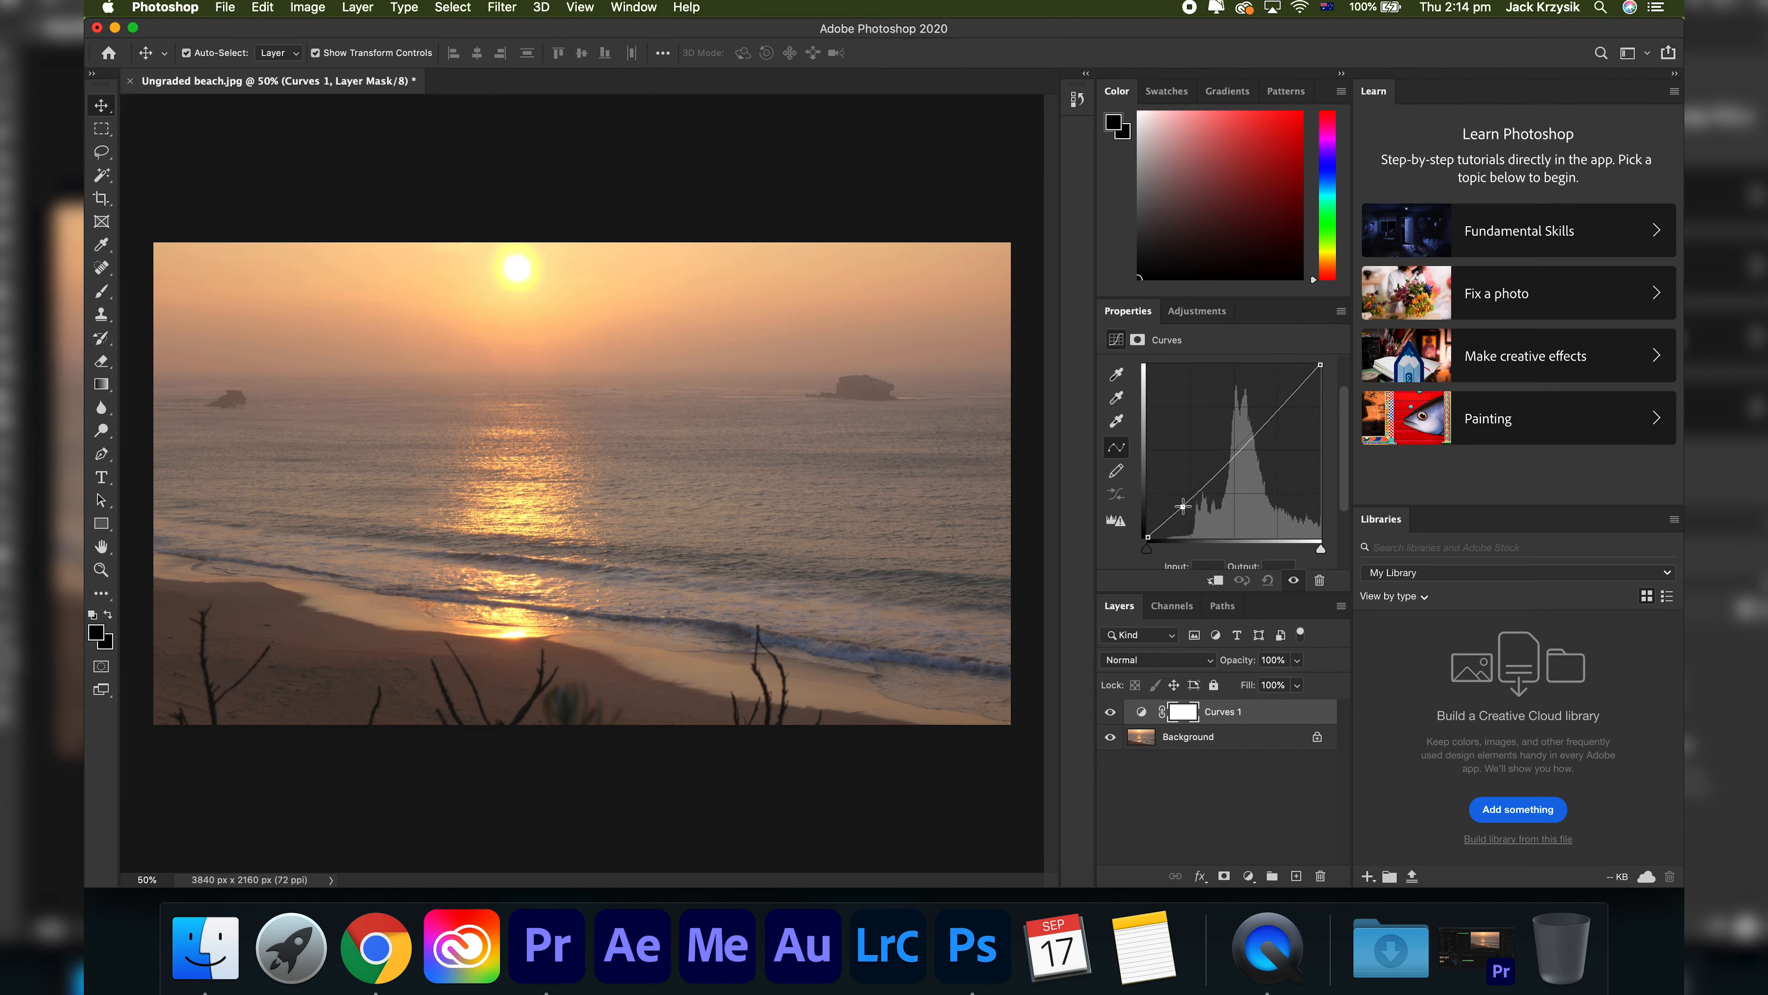
pyautogui.moveTo(1183, 506); pyautogui.dragTo(1186, 511)
pyautogui.moveTo(1259, 428); pyautogui.dragTo(1157, 529)
pyautogui.moveTo(1291, 380); pyautogui.dragTo(1289, 378)
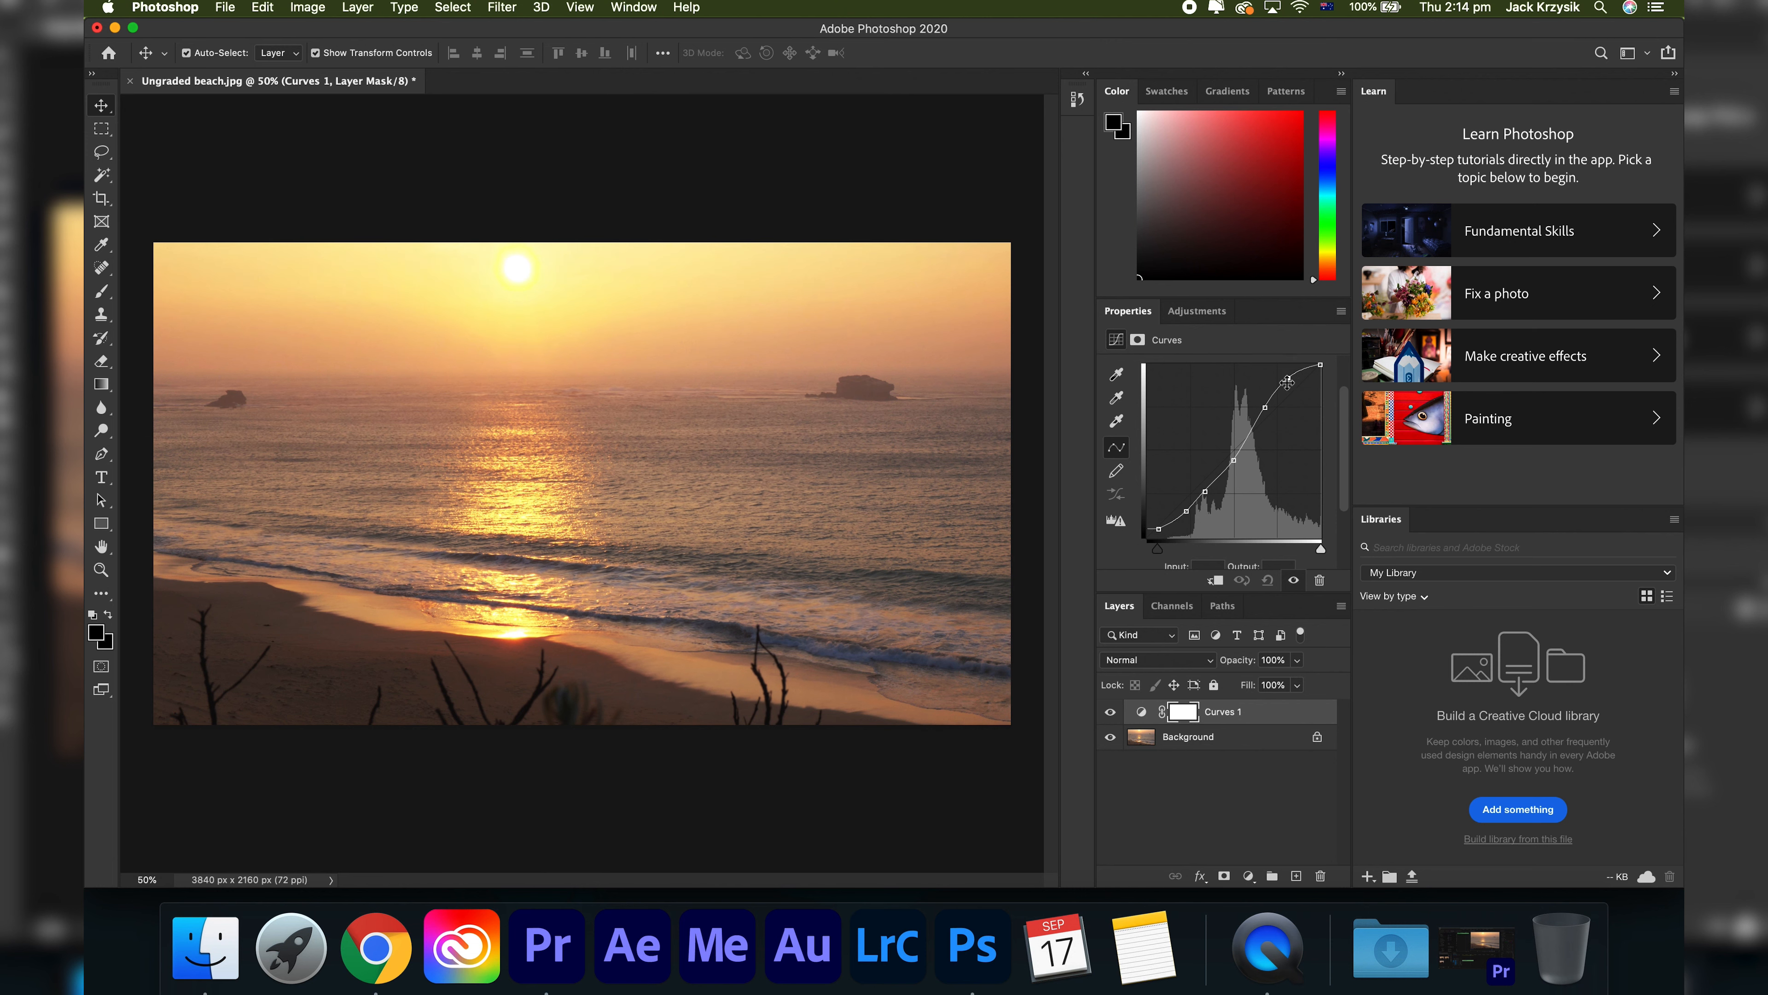
pyautogui.moveTo(1321, 365); pyautogui.dragTo(1323, 369)
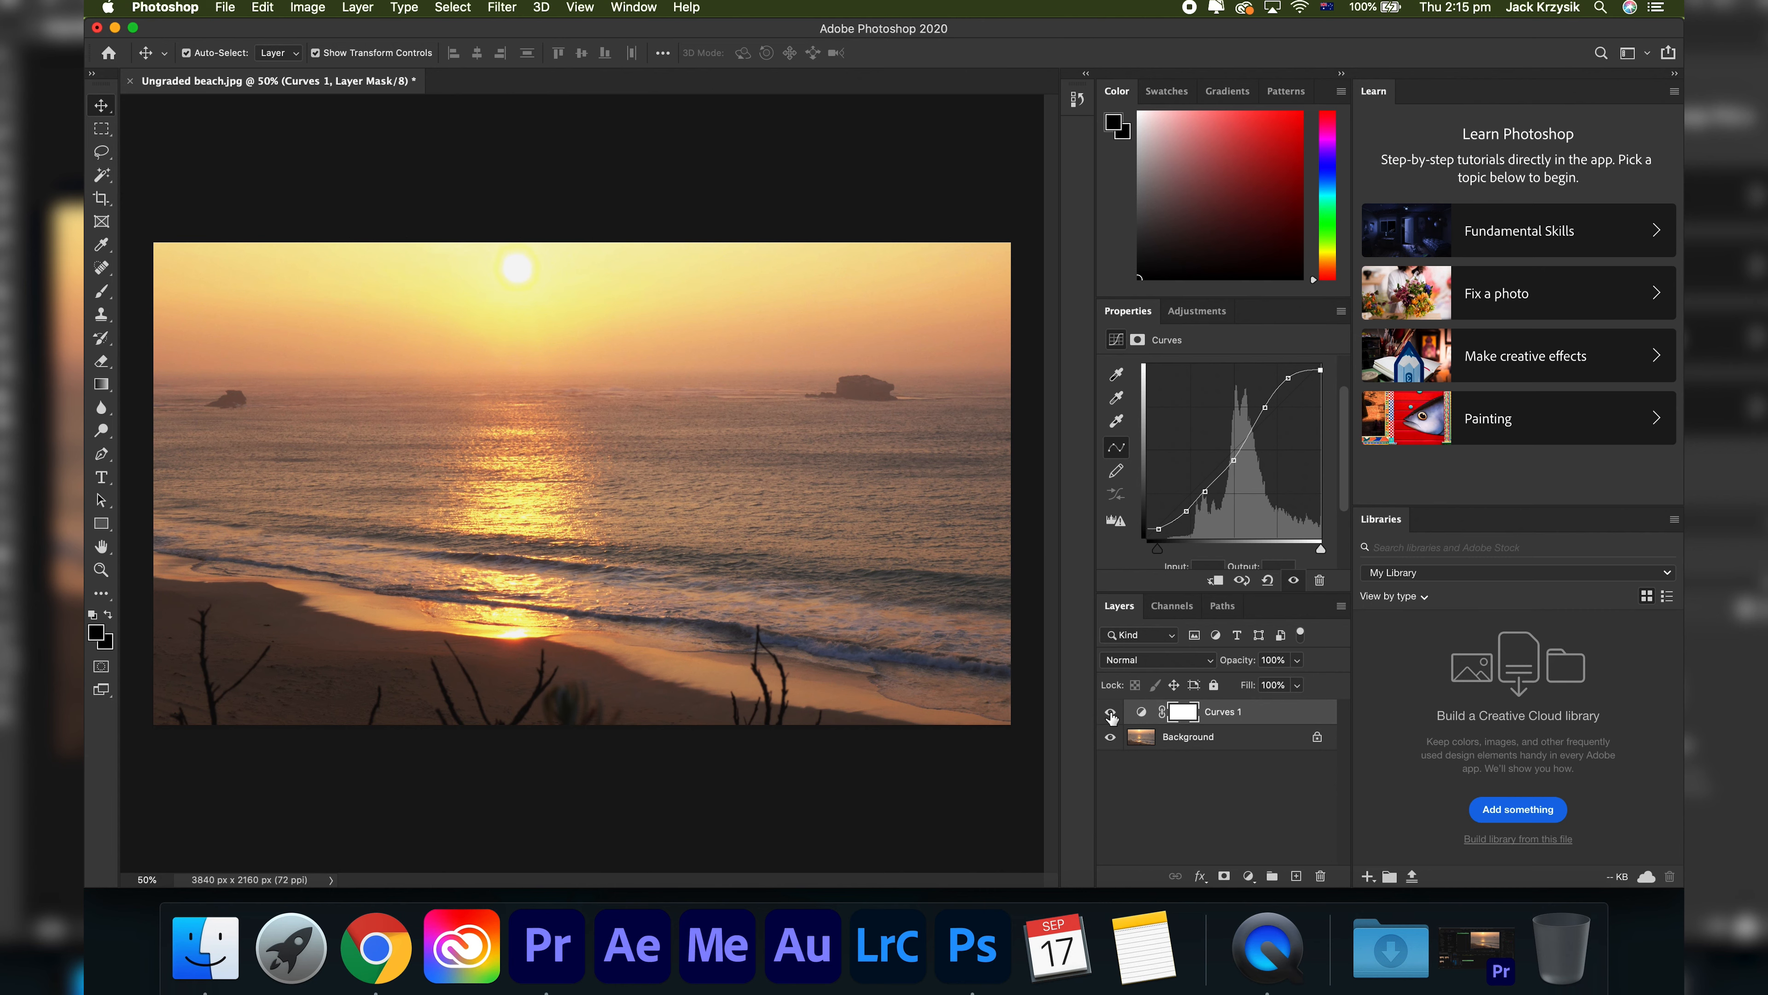
# Compare the image with the Curves adjustment layer hidden and shown, leaving it visible
pyautogui.click(1110, 713)
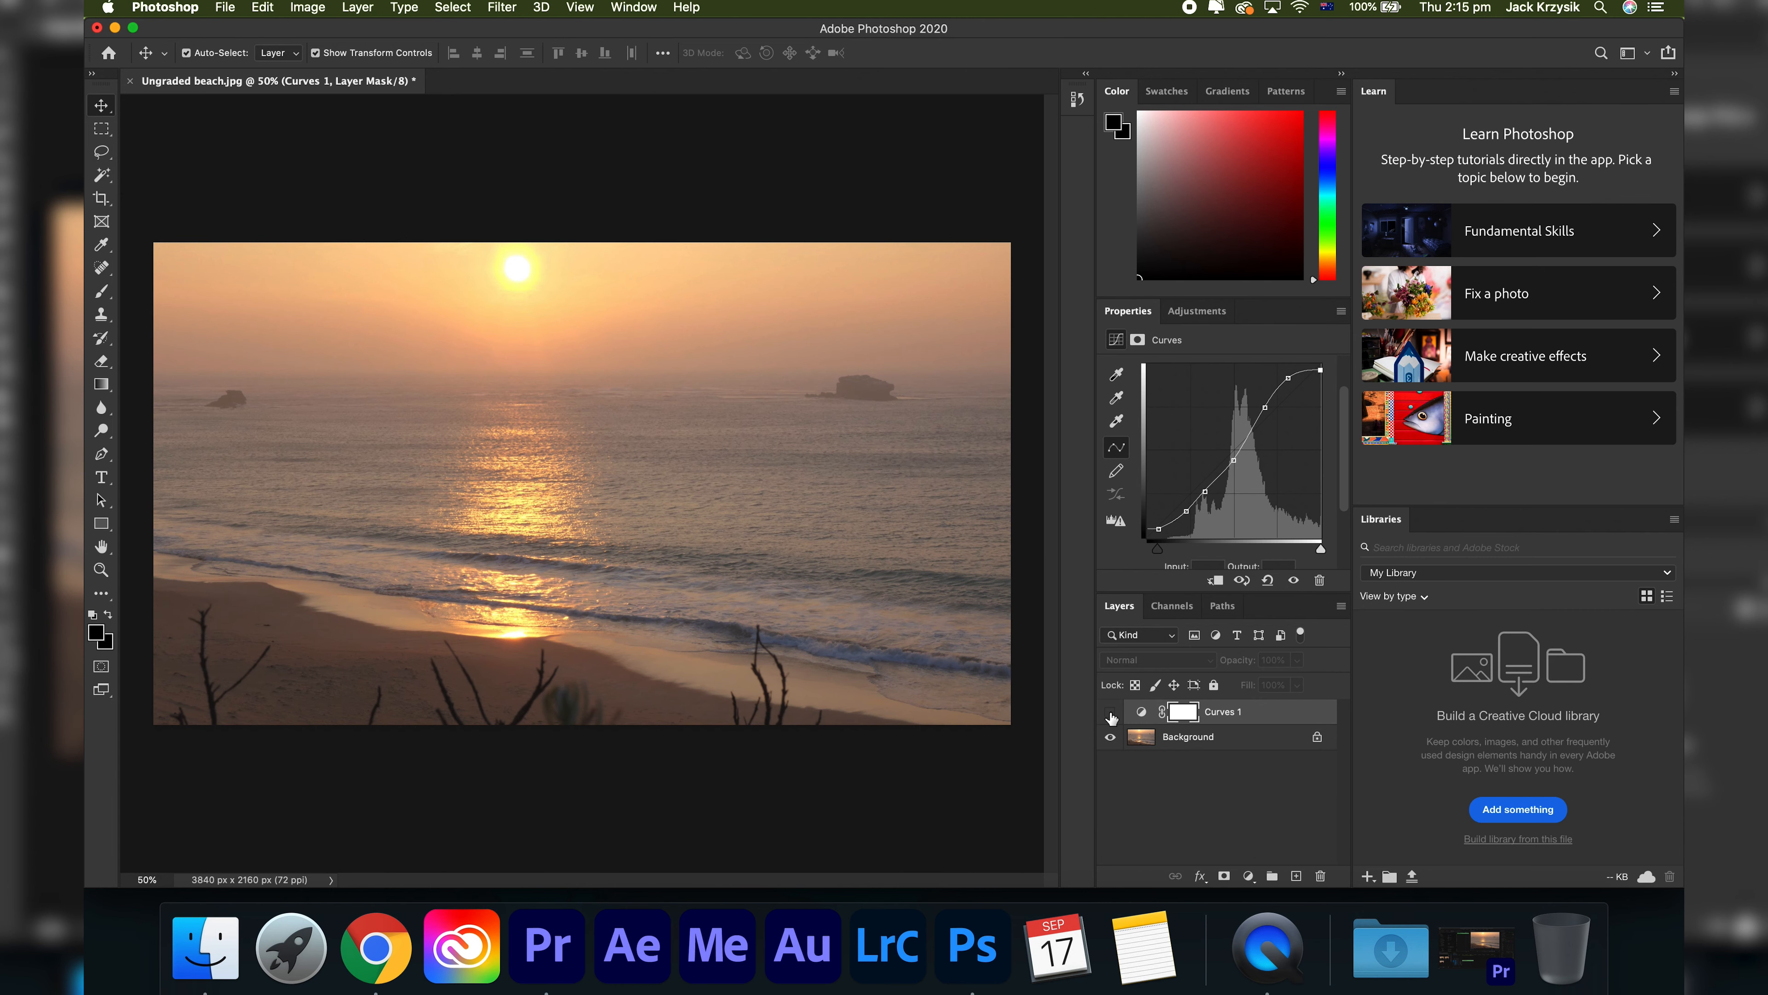
pyautogui.click(1110, 713)
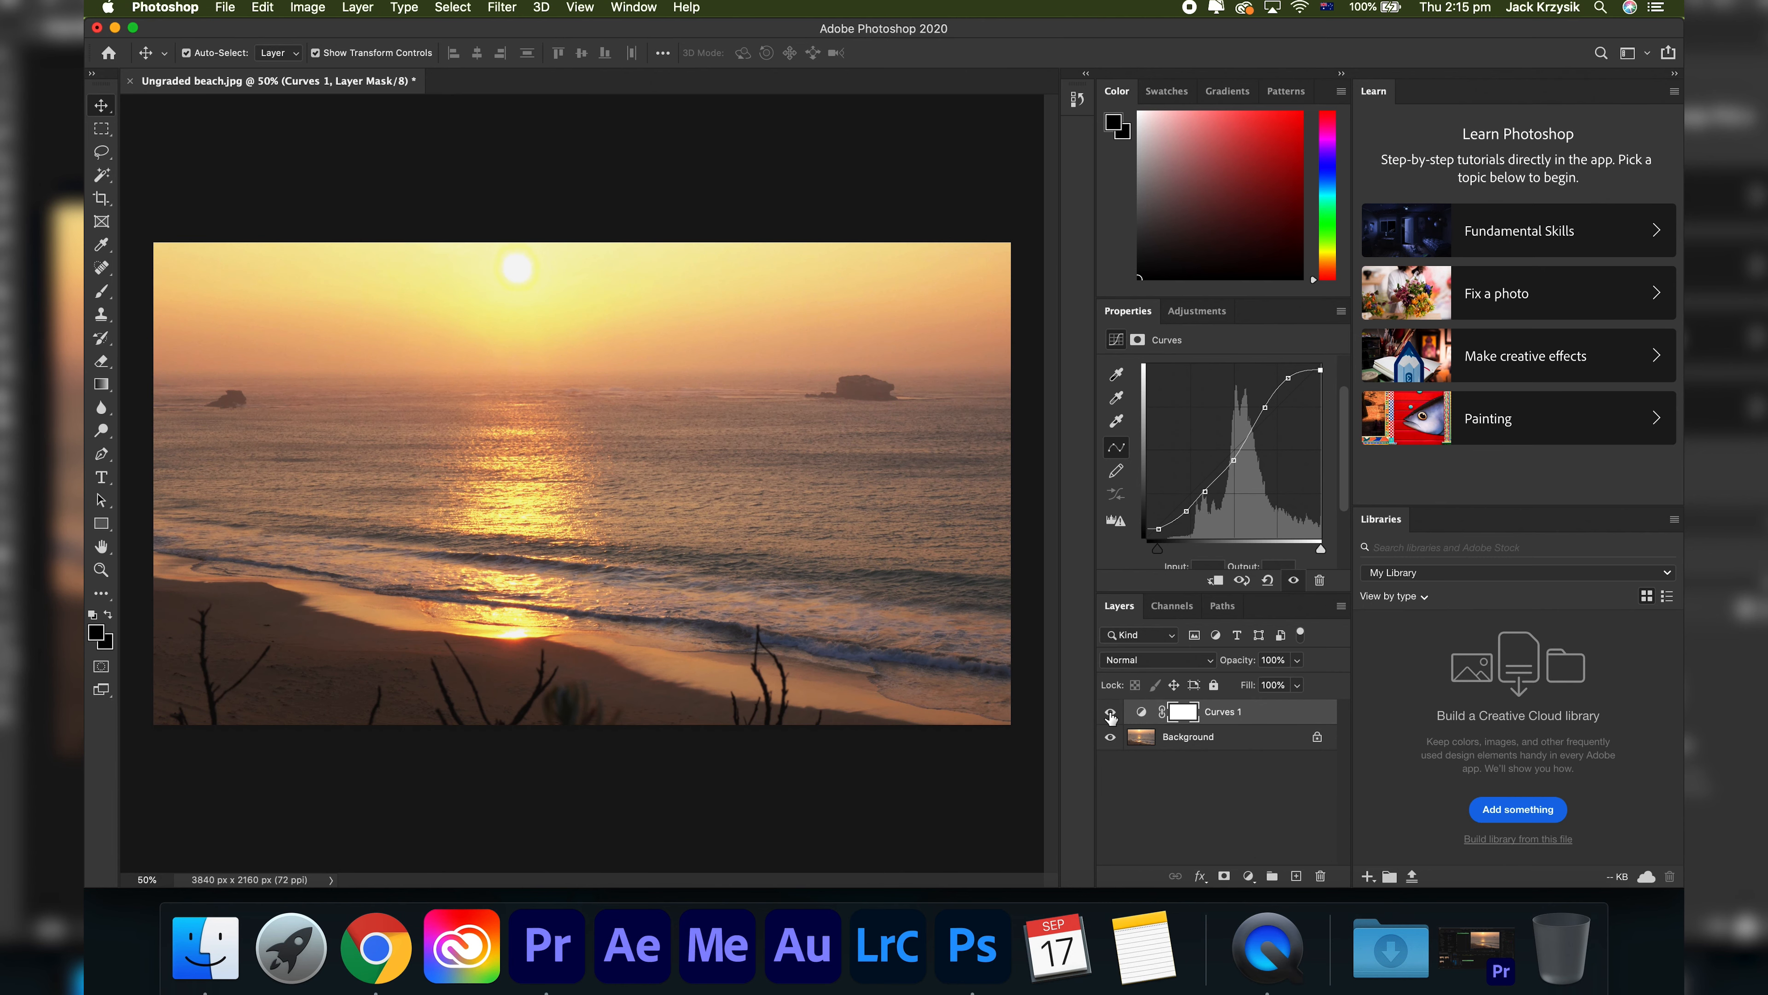
pyautogui.click(1110, 712)
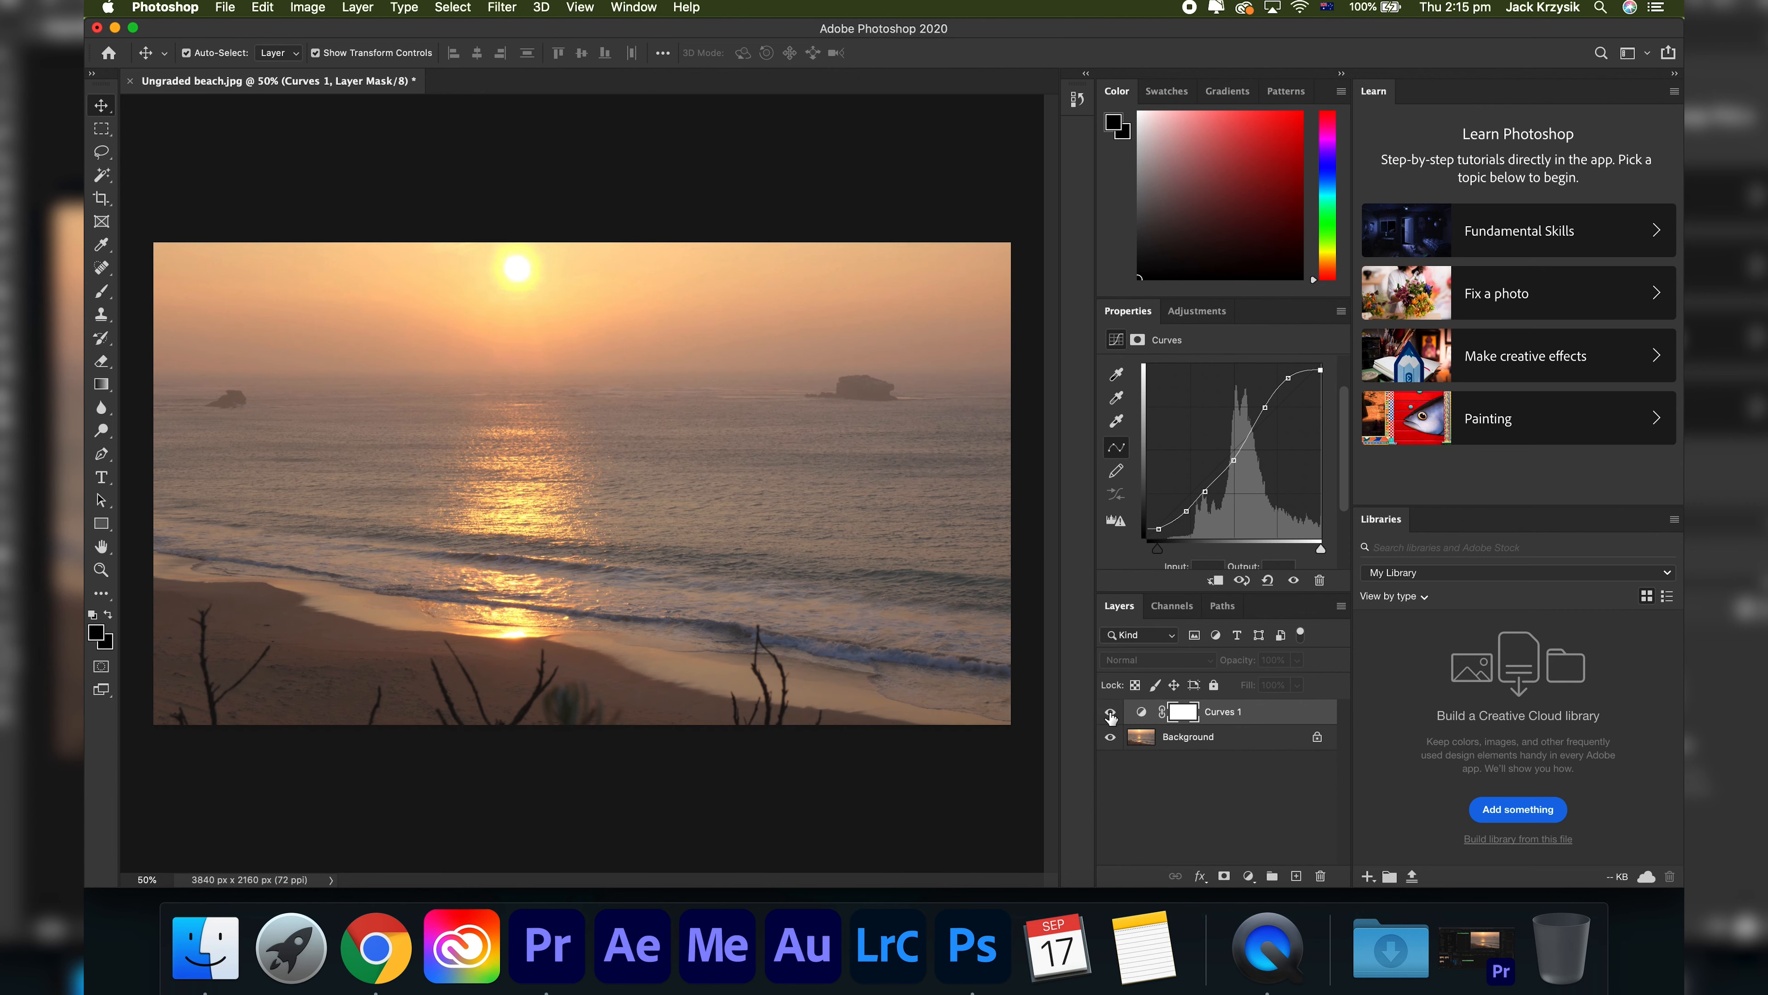
pyautogui.click(1110, 713)
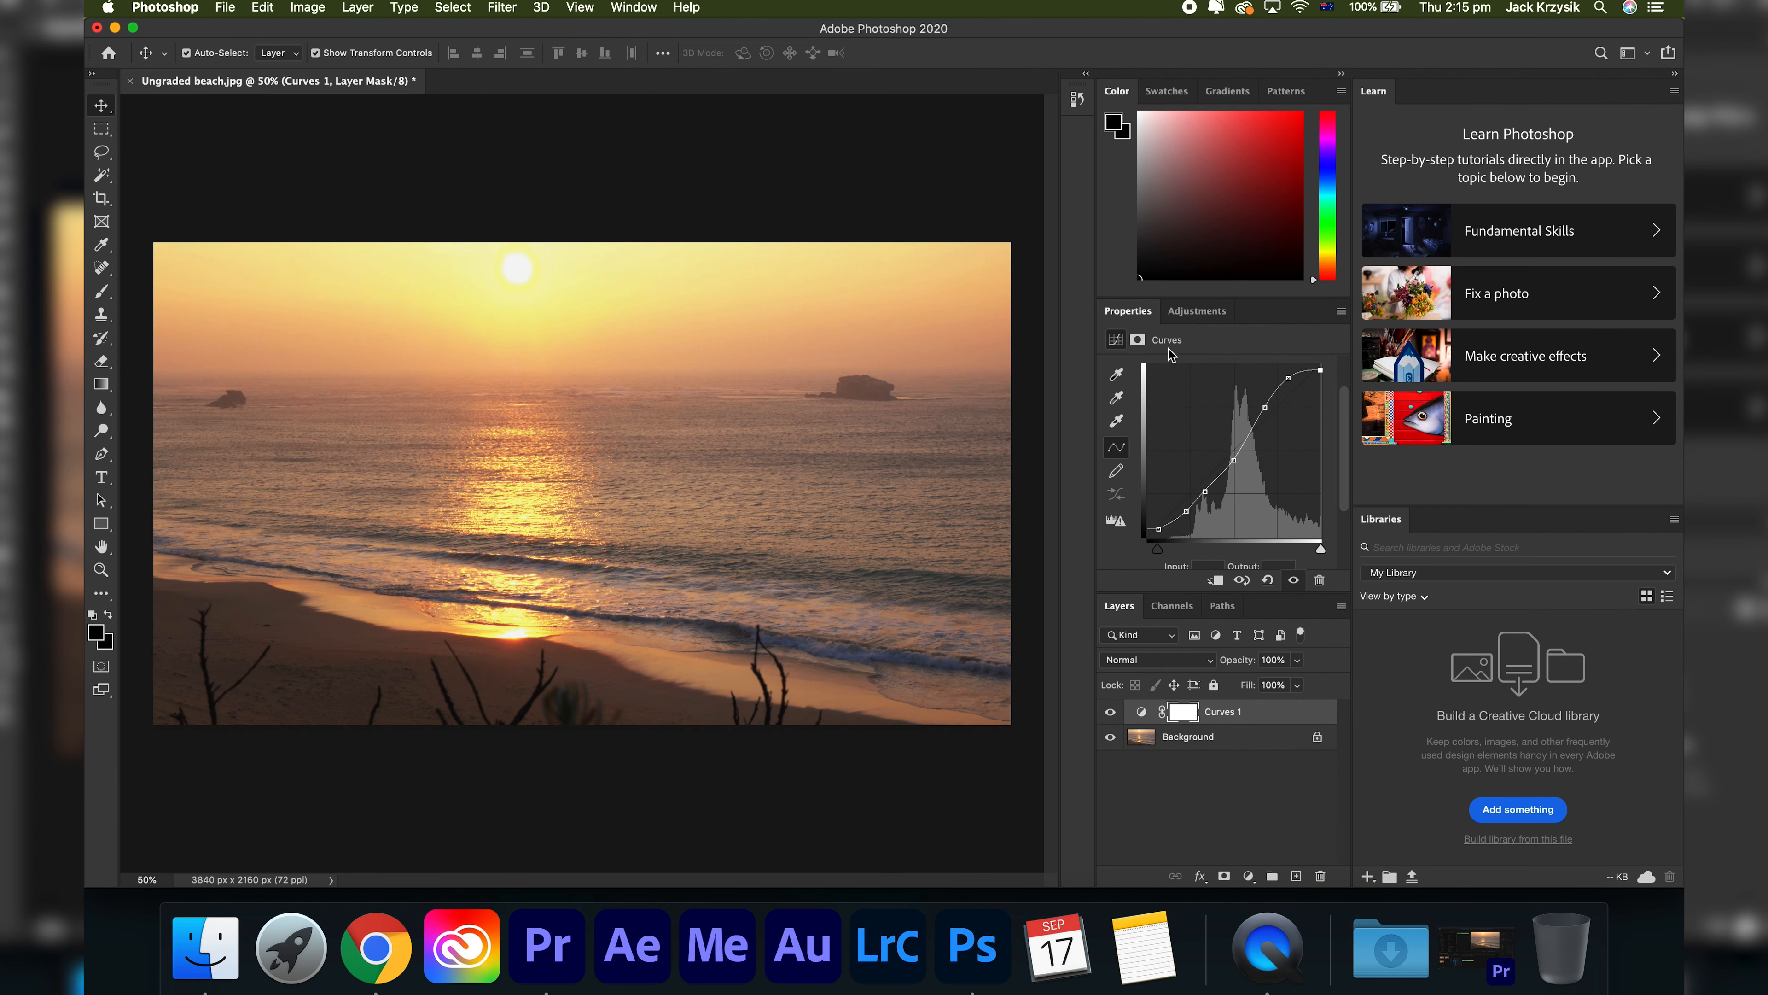
# Add a Hue/Saturation adjustment layer and adjust individual colour ranges to shift the sky's yellows towards orange
pyautogui.click(1197, 311)
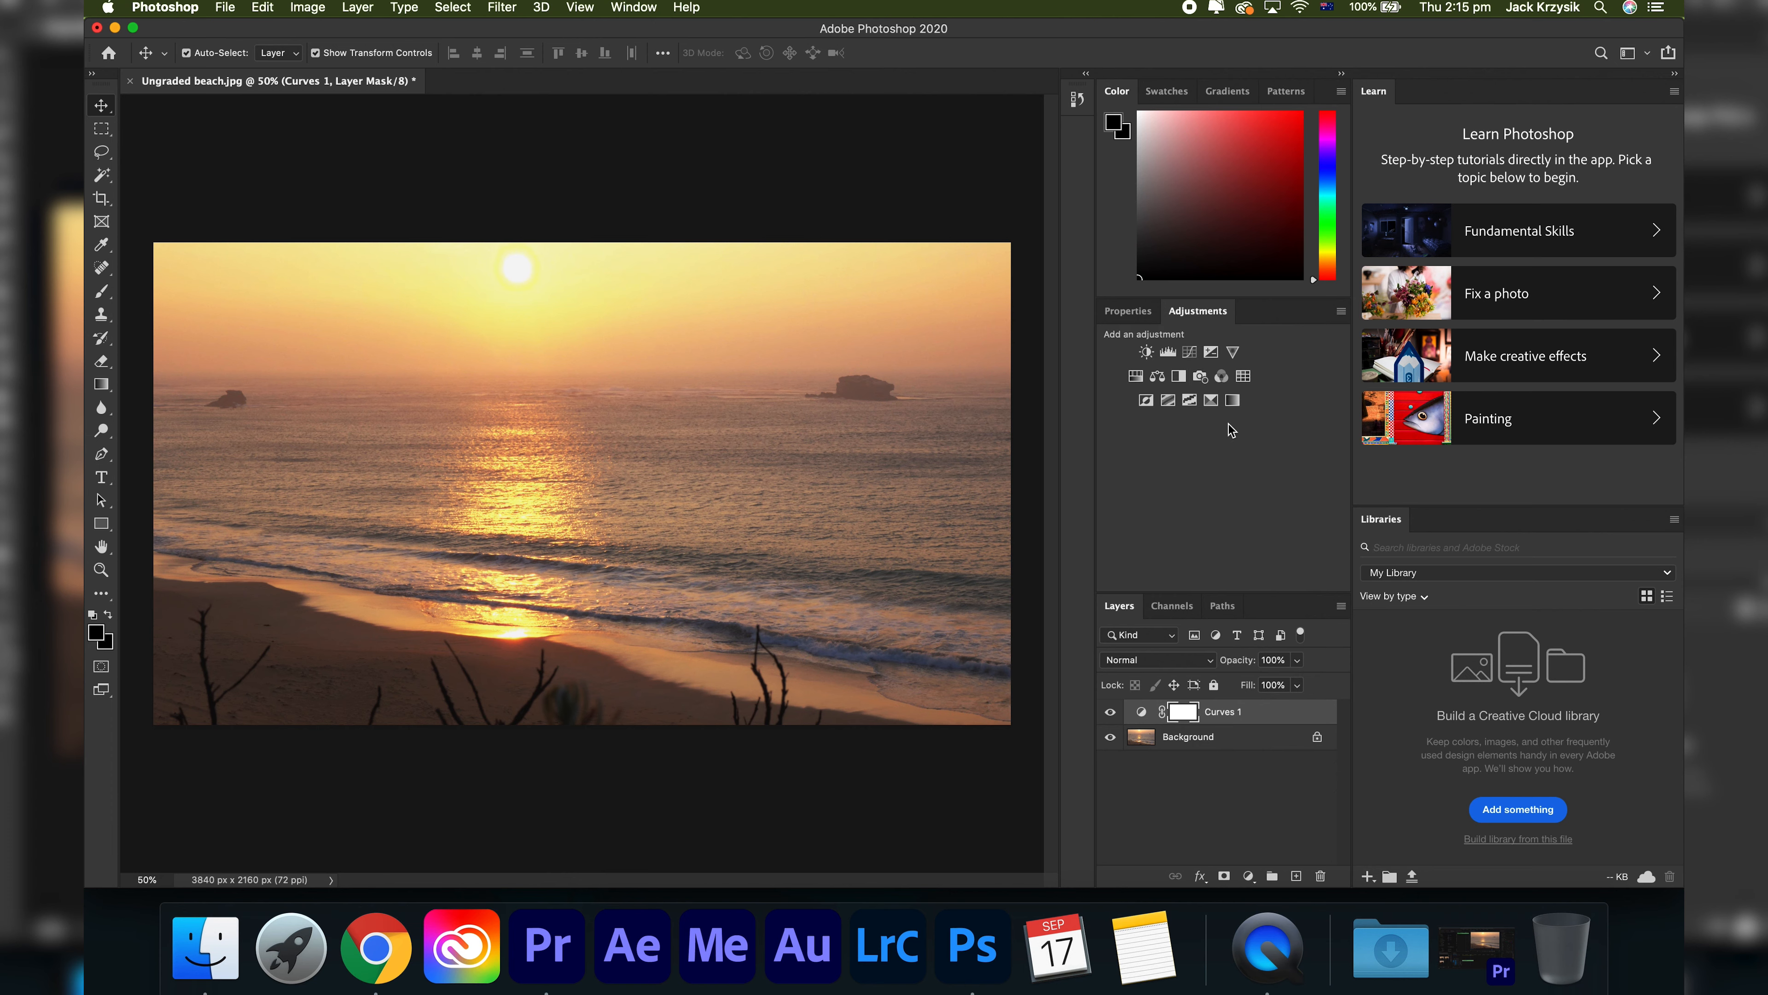
pyautogui.click(1136, 376)
pyautogui.click(1171, 393)
pyautogui.click(1171, 408)
pyautogui.moveTo(1216, 437); pyautogui.dragTo(1190, 473)
pyautogui.click(1201, 394)
pyautogui.click(1200, 408)
pyautogui.click(1208, 393)
pyautogui.click(1208, 408)
pyautogui.click(1208, 393)
pyautogui.click(1208, 407)
pyautogui.click(1215, 393)
pyautogui.click(1197, 311)
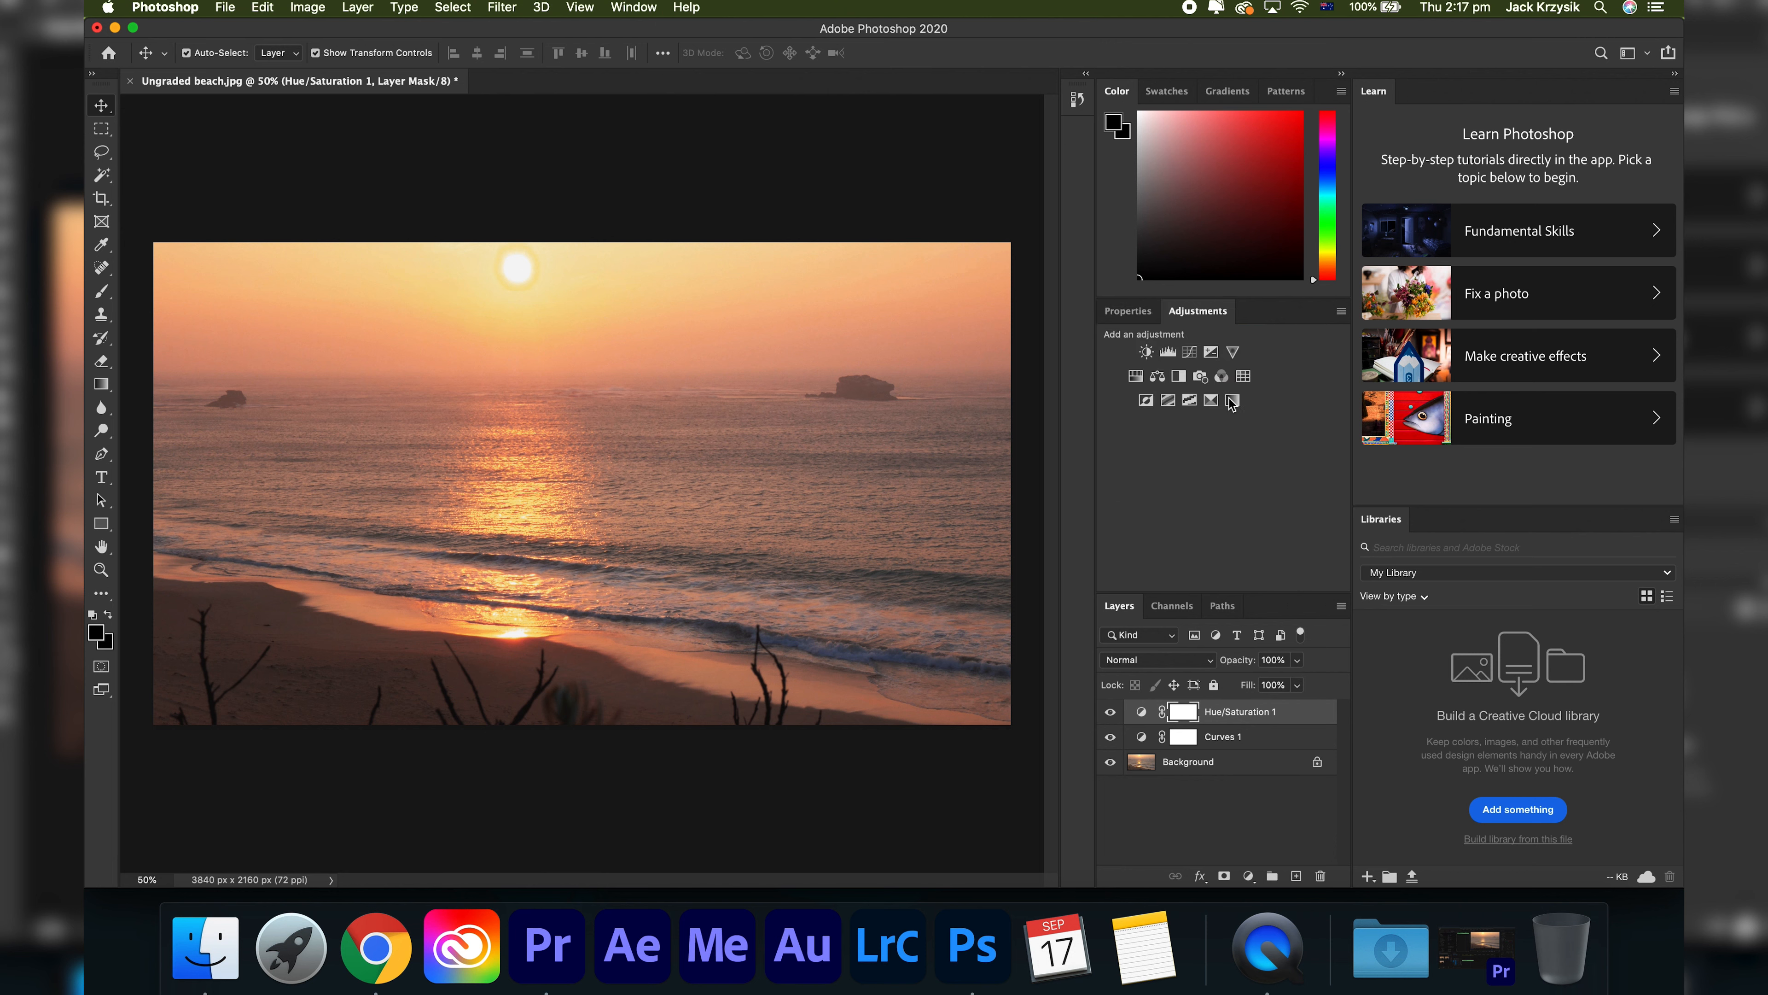
pyautogui.click(1219, 376)
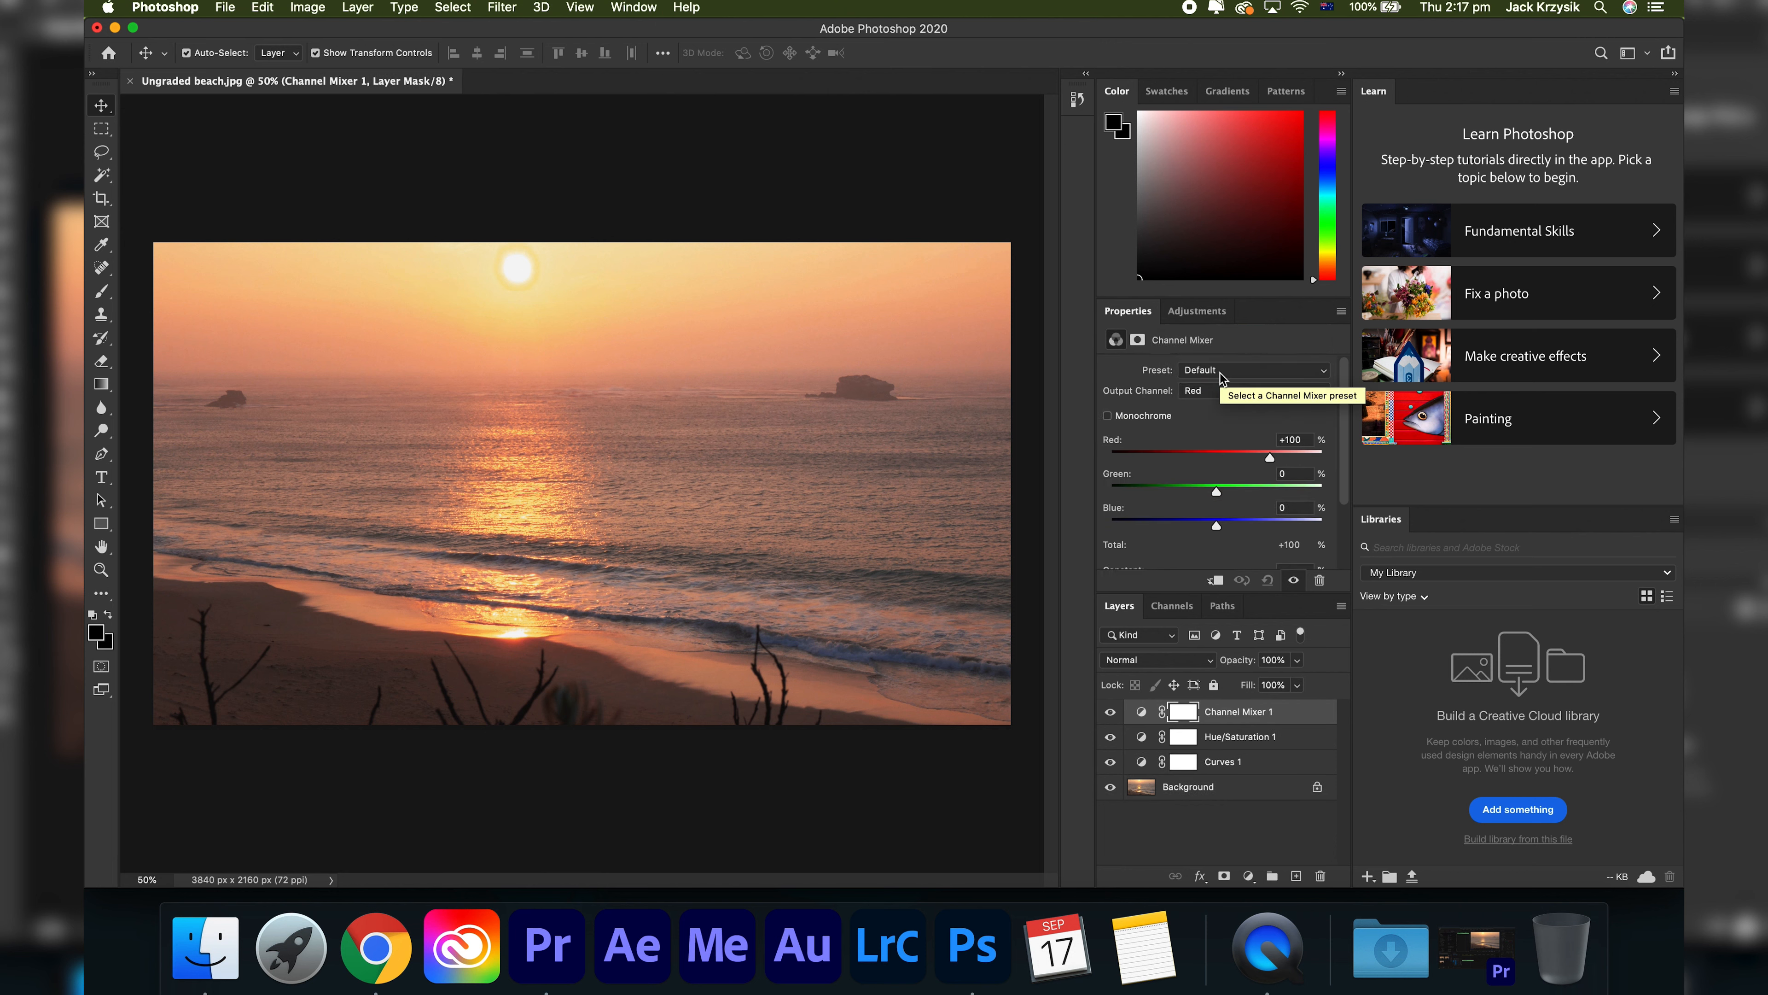
pyautogui.press('super+z')
# Add a Channel Mixer adjustment layer, set the red output channel to red +101% and green +7%, and fine-tune the blue amount
pyautogui.click(1194, 314)
pyautogui.click(1221, 376)
pyautogui.moveTo(1272, 459)
pyautogui.mouseDown()
pyautogui.moveTo(1249, 461)
pyautogui.moveTo(1287, 472)
pyautogui.moveTo(1257, 466)
pyautogui.moveTo(1270, 458)
pyautogui.moveTo(1221, 495)
pyautogui.moveTo(1272, 461)
pyautogui.mouseUp()
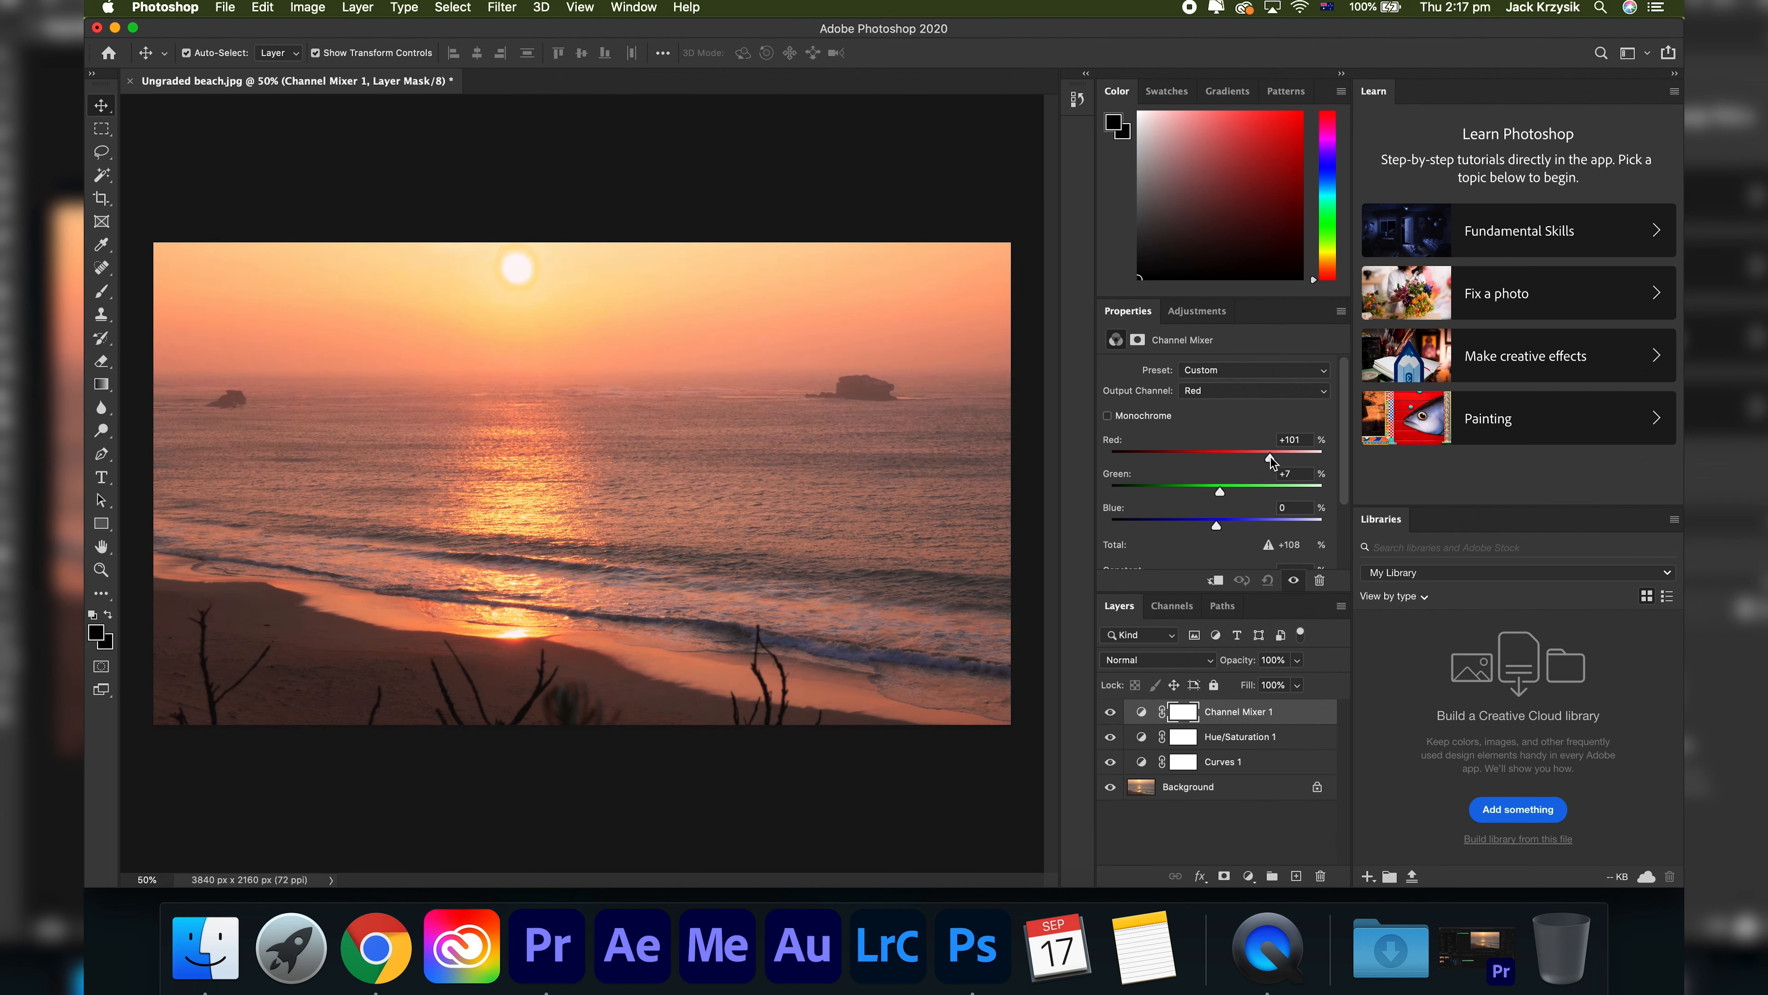
pyautogui.moveTo(1217, 528); pyautogui.dragTo(1220, 532)
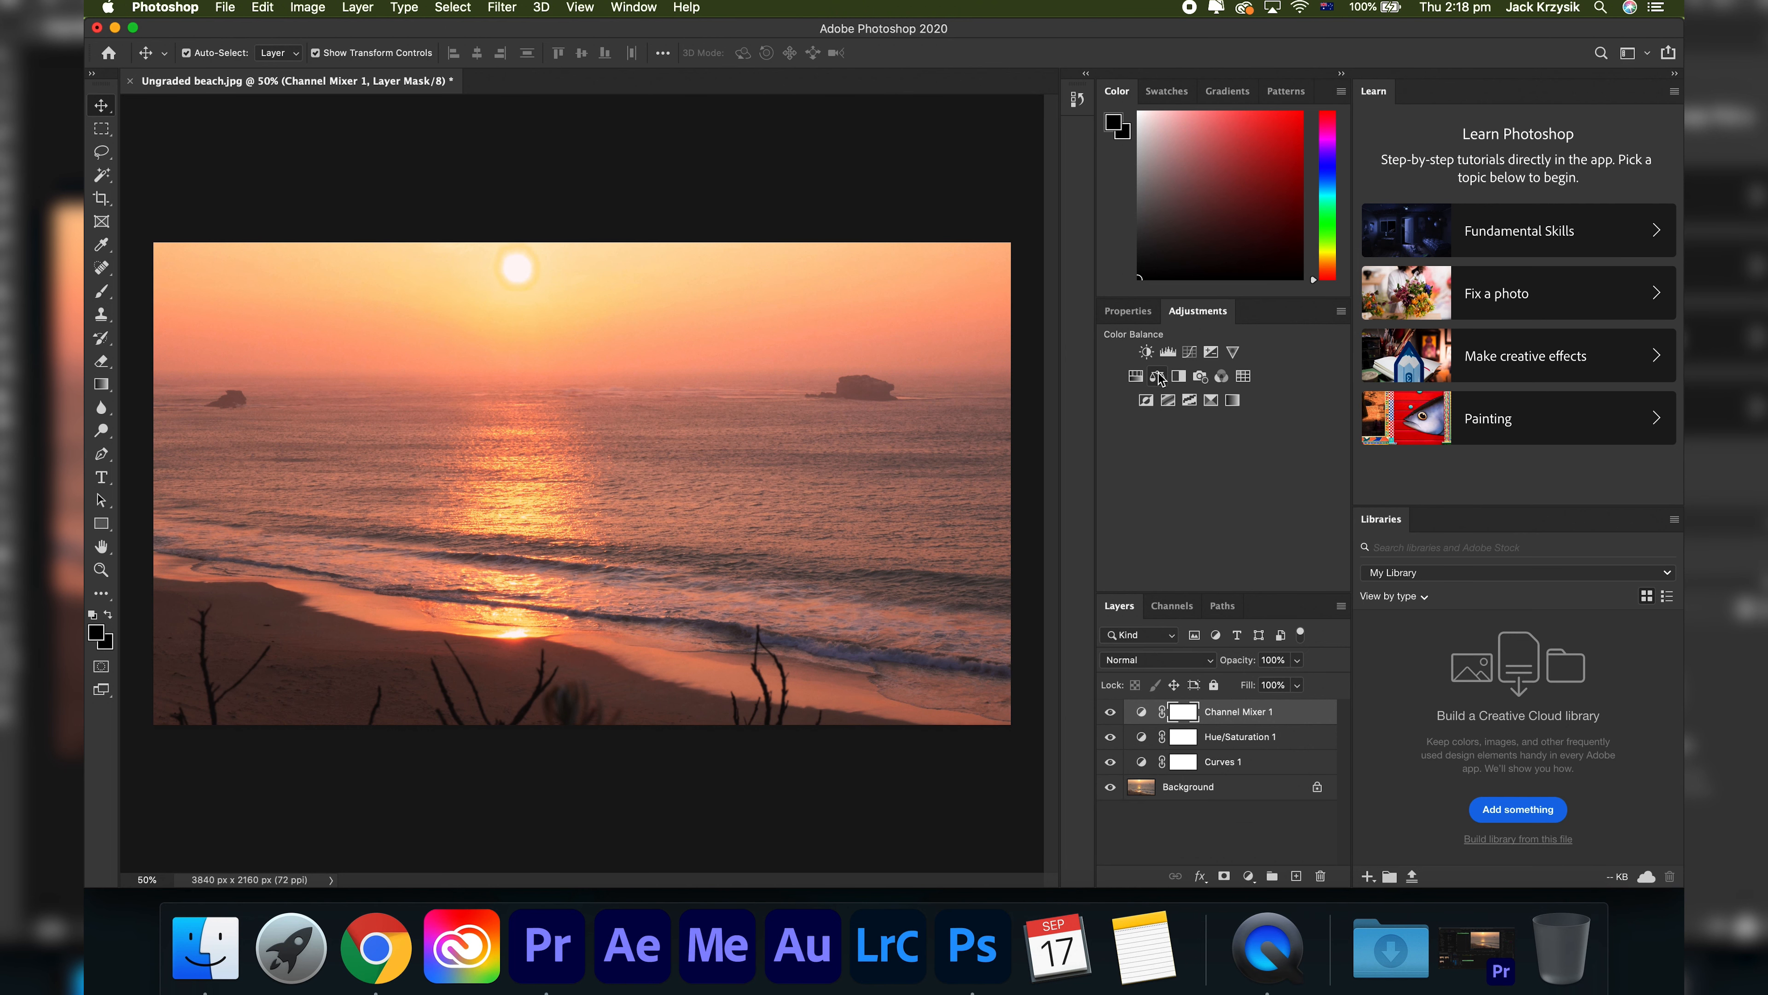
# Add a Color Balance adjustment layer with midtones set to Cyan–Red -3, Magenta–Green -4 and Yellow–Blue +2
pyautogui.click(1158, 374)
pyautogui.moveTo(1195, 415); pyautogui.dragTo(1192, 417)
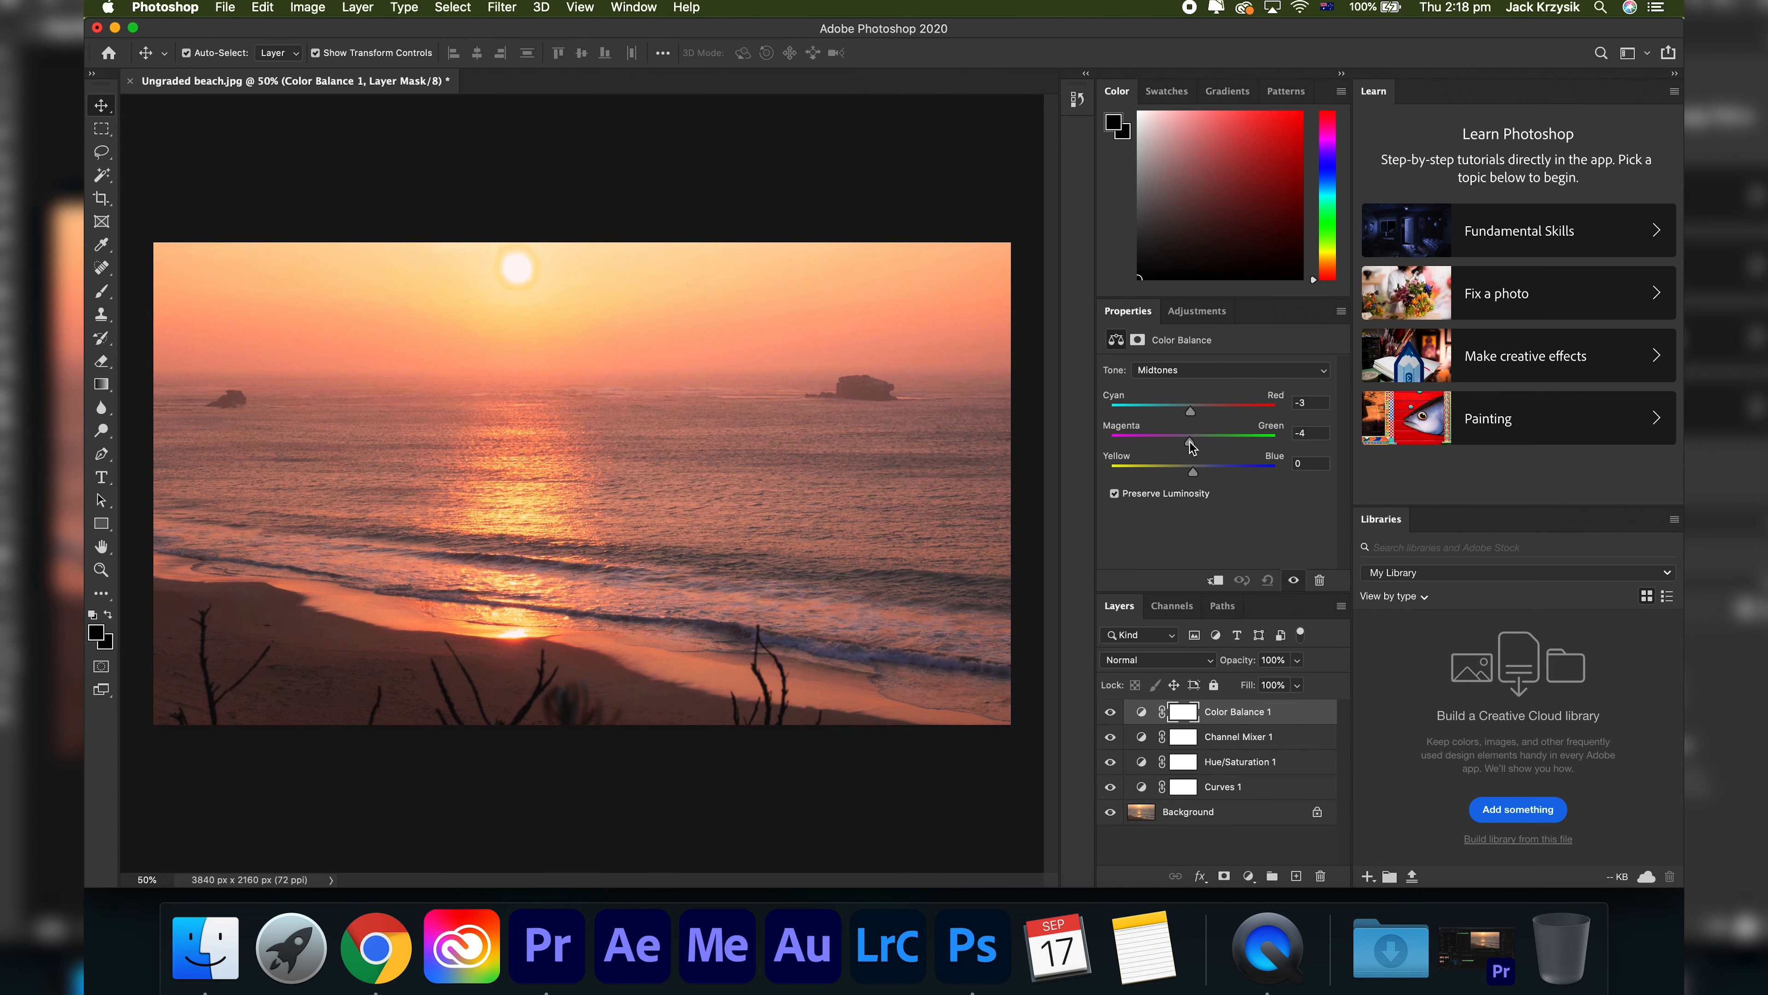
pyautogui.moveTo(1193, 475); pyautogui.dragTo(1196, 471)
# Compare the image with the Color Balance layer hidden and shown, leaving it visible
pyautogui.click(1110, 712)
pyautogui.click(1110, 712)
pyautogui.click(1110, 712)
pyautogui.click(1110, 712)
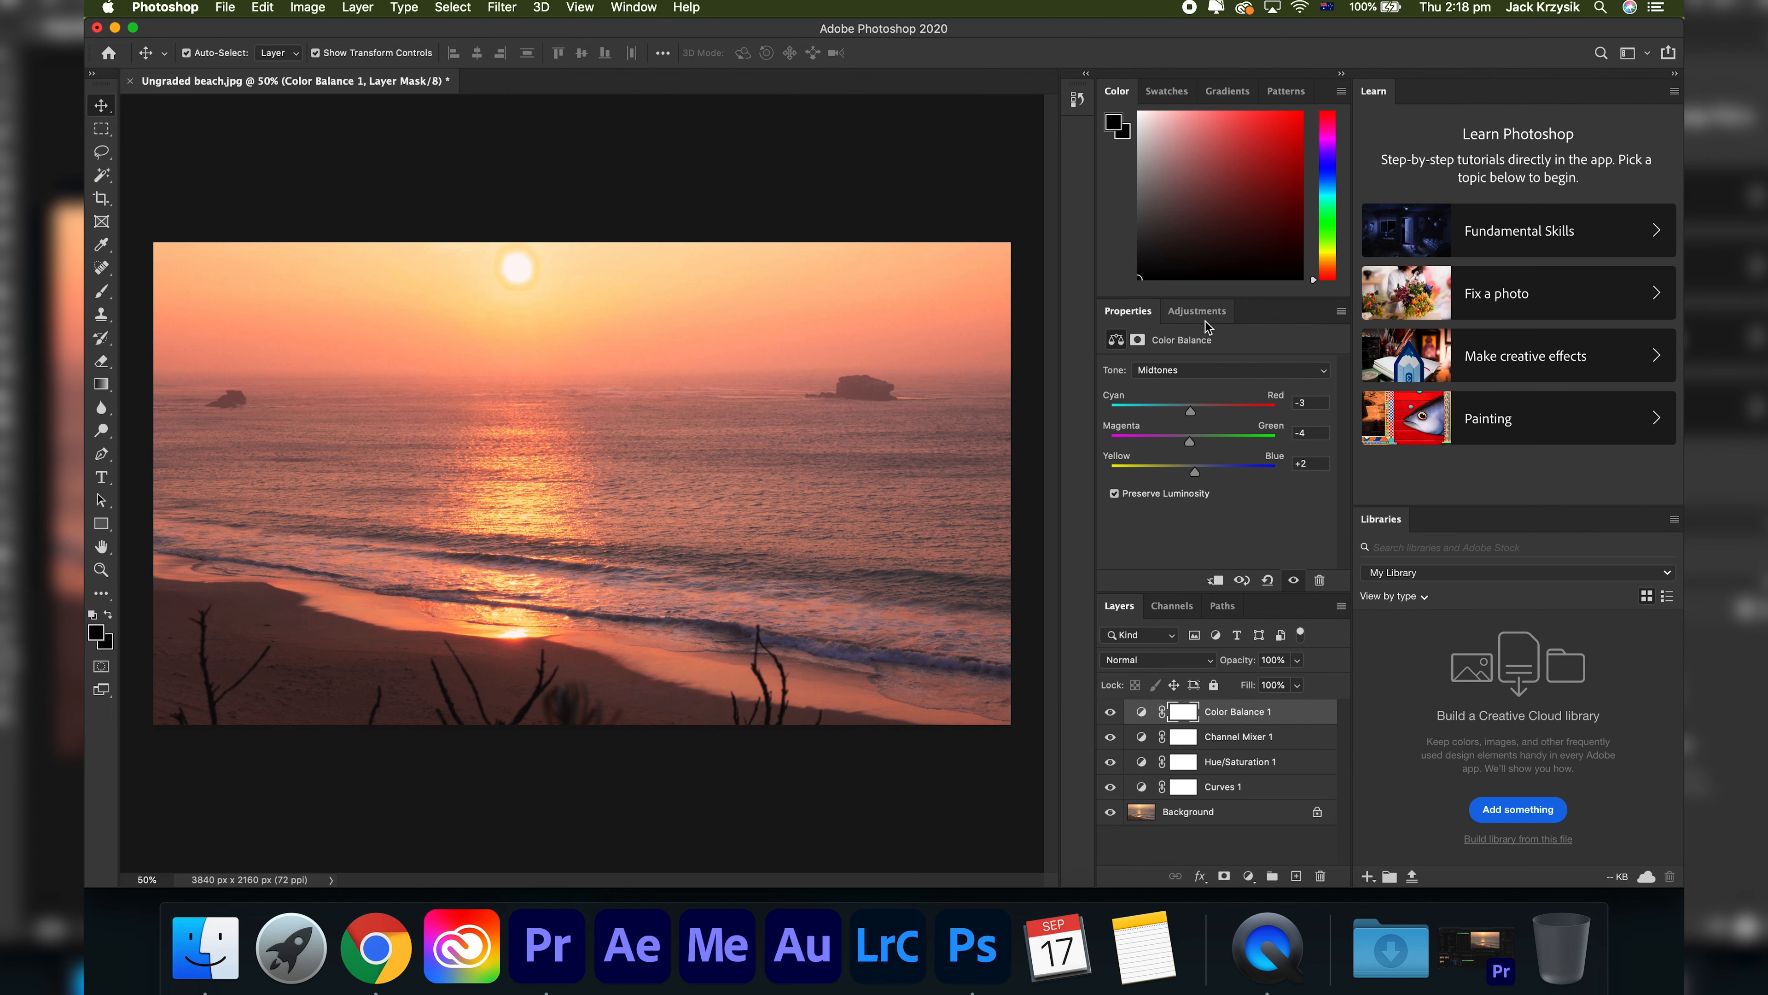
# Add a second Curves adjustment layer above the Color Balance layer
pyautogui.click(1196, 311)
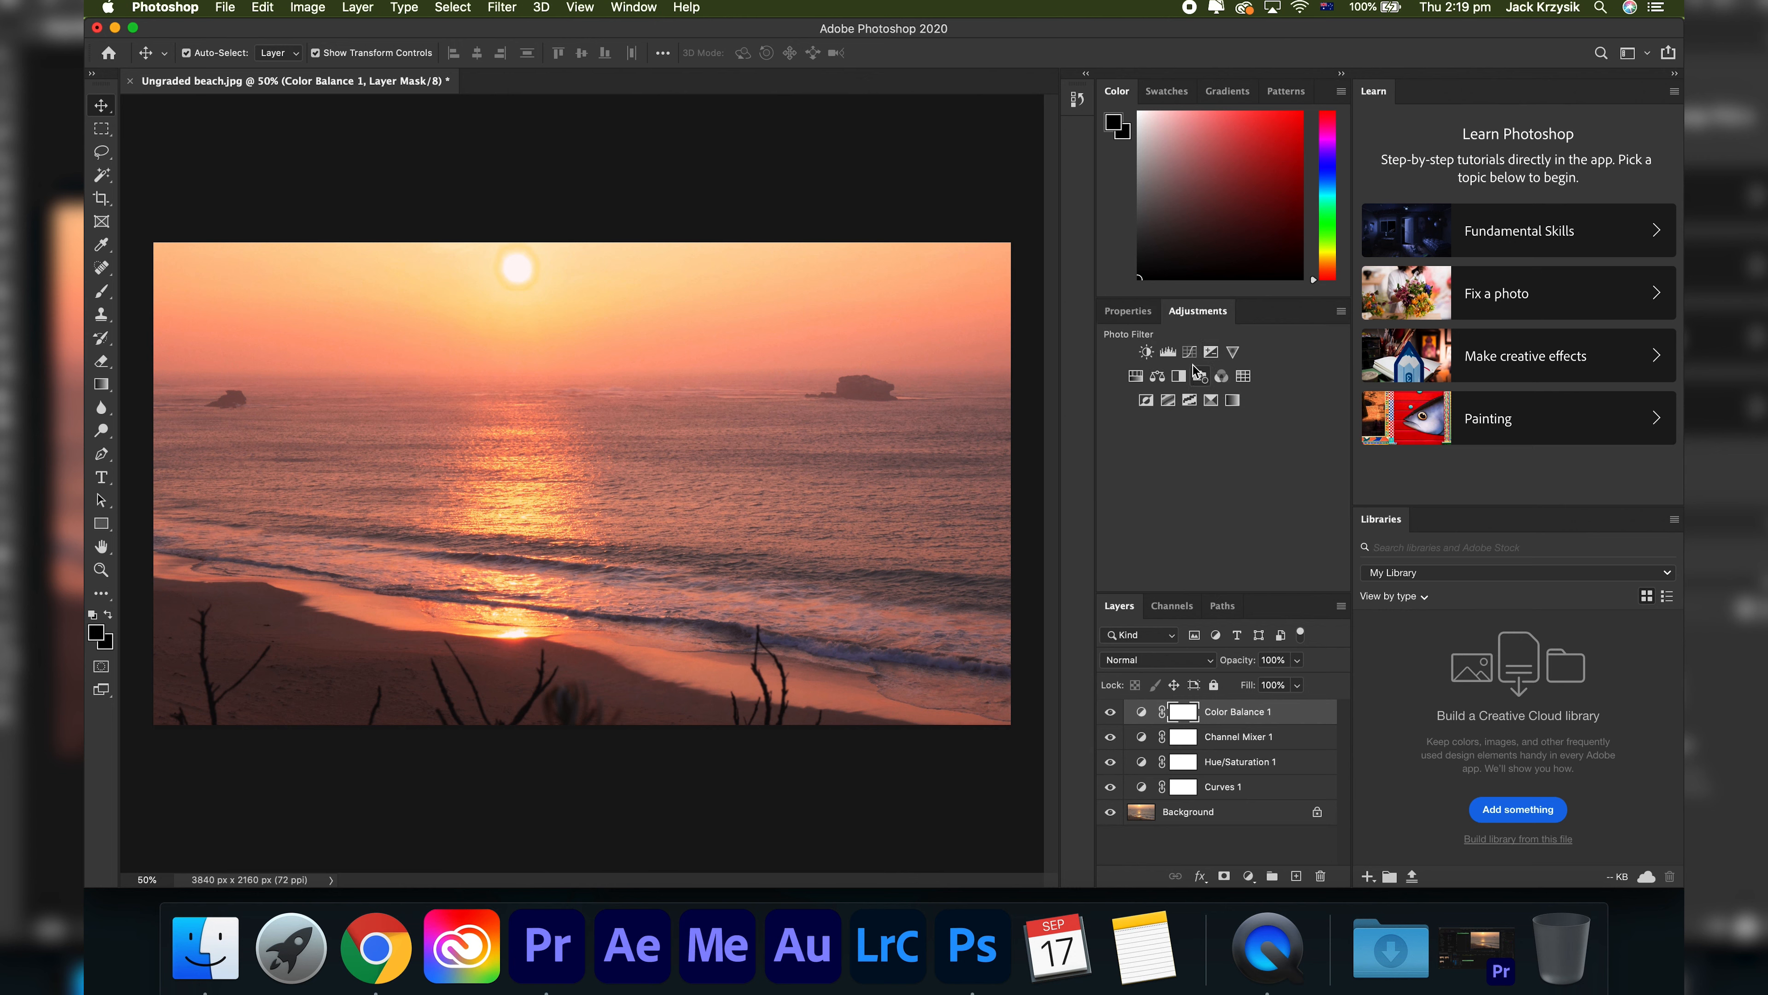
pyautogui.click(1189, 352)
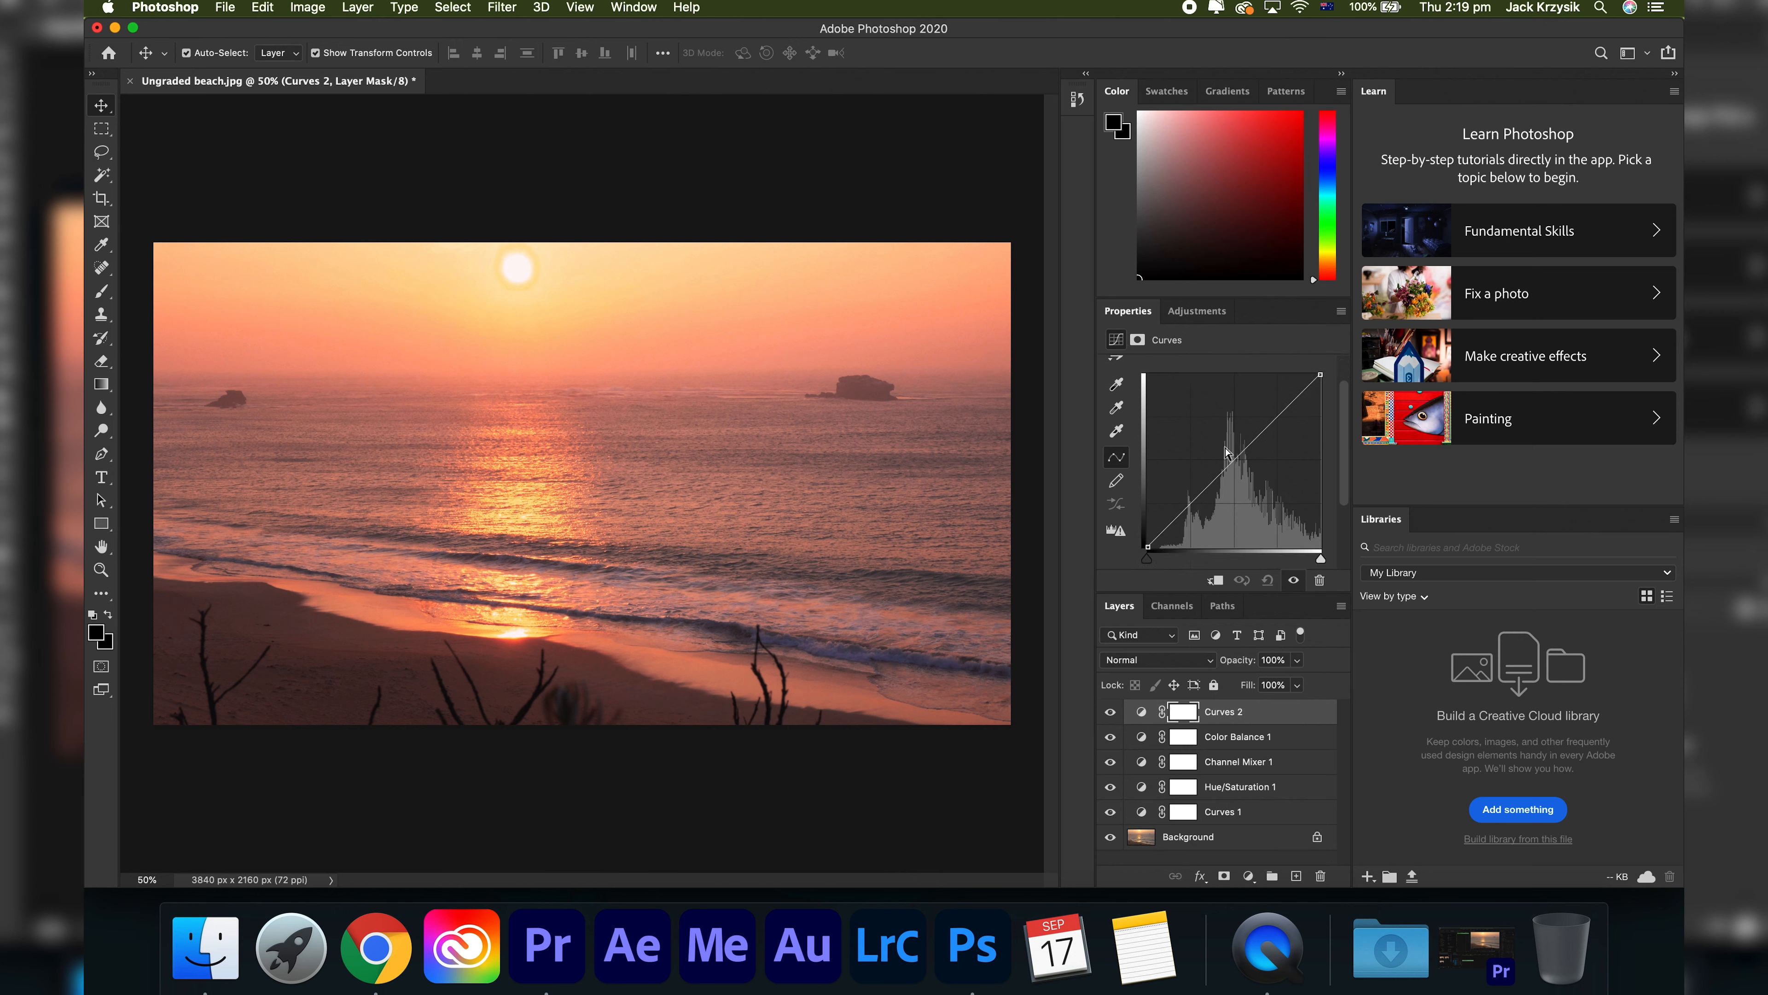